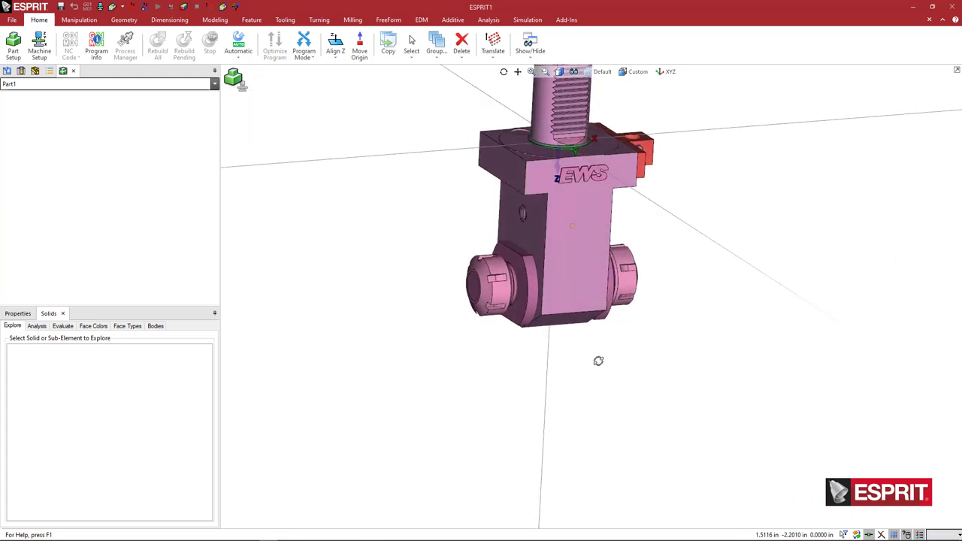
Examine the double-ended tool holder from all sides, including its shank, flange, collets and coordinate axes
ctrl+middle_drag(496, 283, 503, 318)
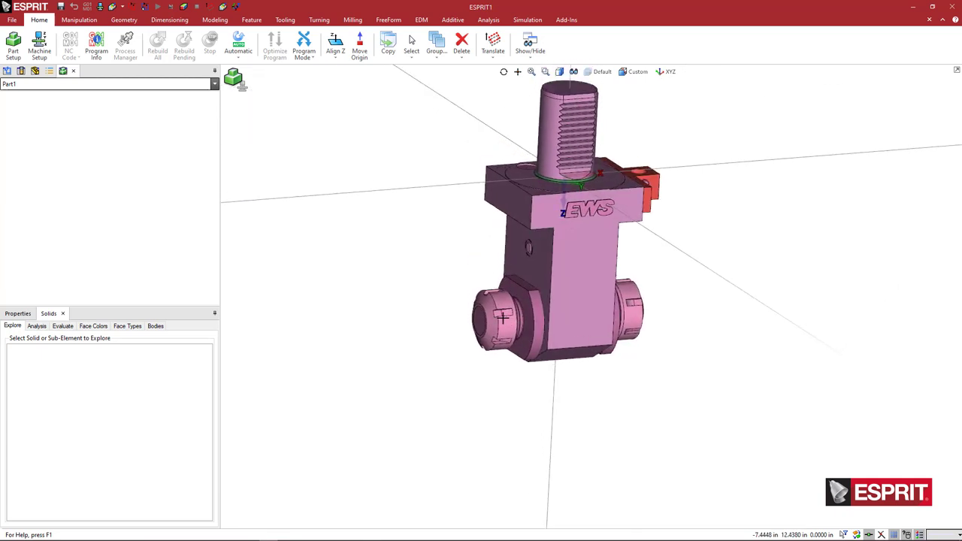
scroll(502, 317, up, 2)
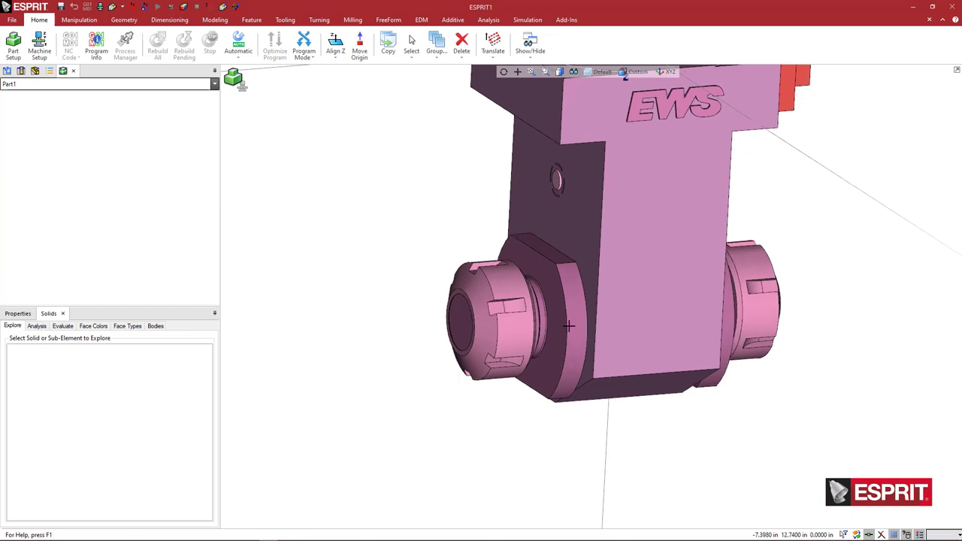
scroll(539, 304, down, 2)
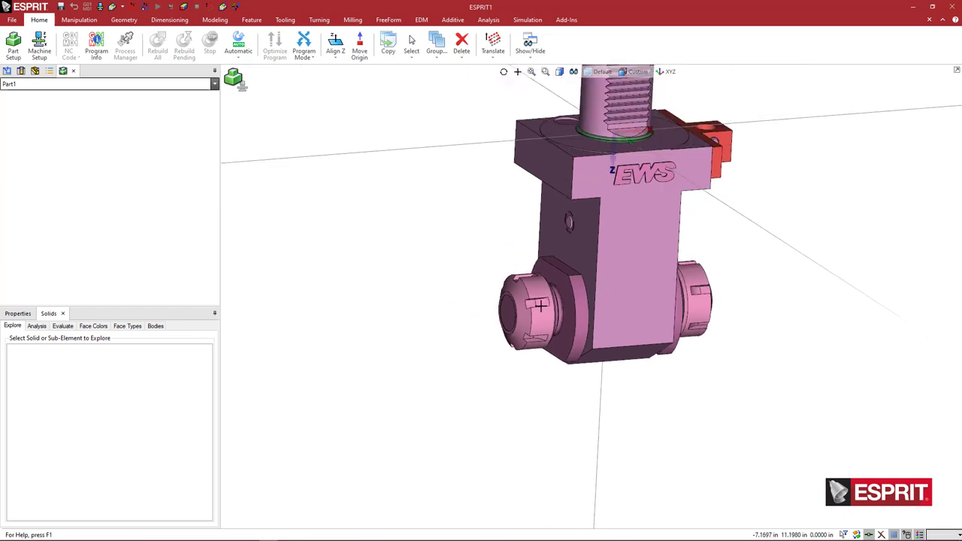
ctrl+middle_drag(576, 305, 523, 321)
middle_drag(602, 293, 611, 325)
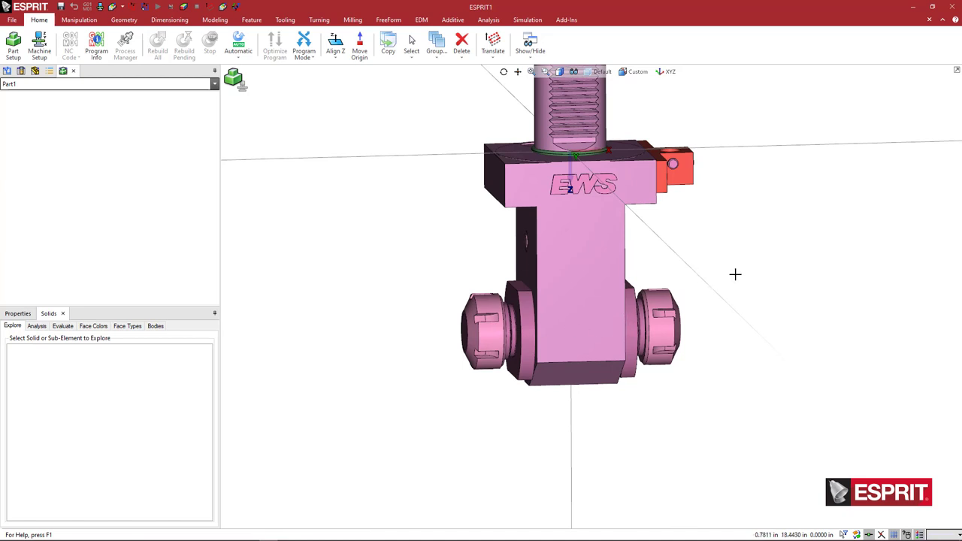
middle_drag(735, 274, 440, 308)
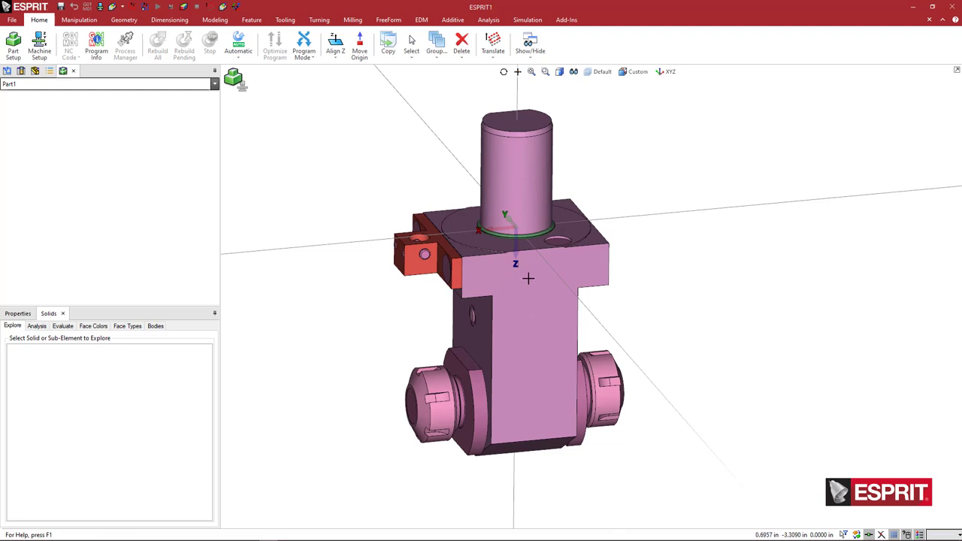
mouse_move(540, 290)
middle_down()
mouse_move(541, 306)
mouse_move(530, 303)
middle_up()
middle_drag(573, 379, 560, 374)
middle_drag(557, 337, 568, 272)
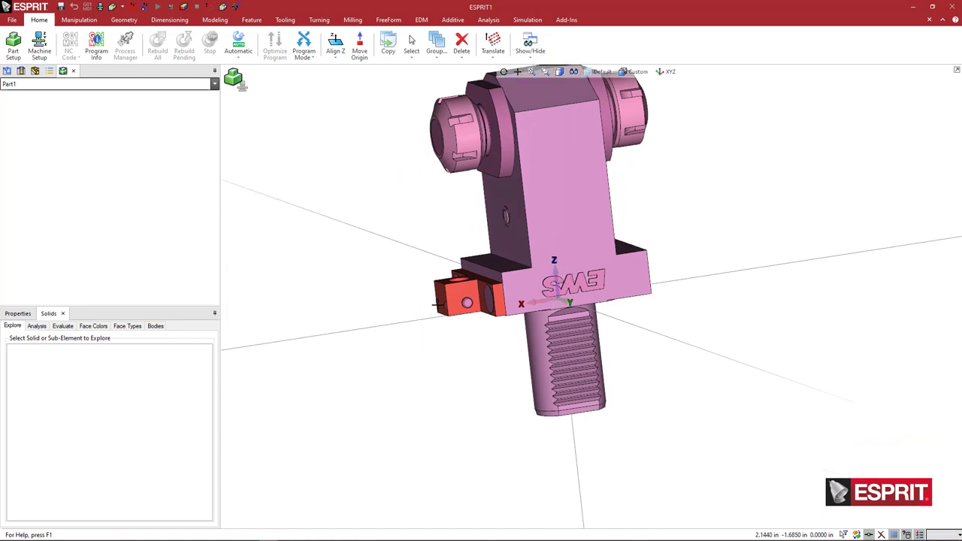
middle_drag(571, 303, 580, 224)
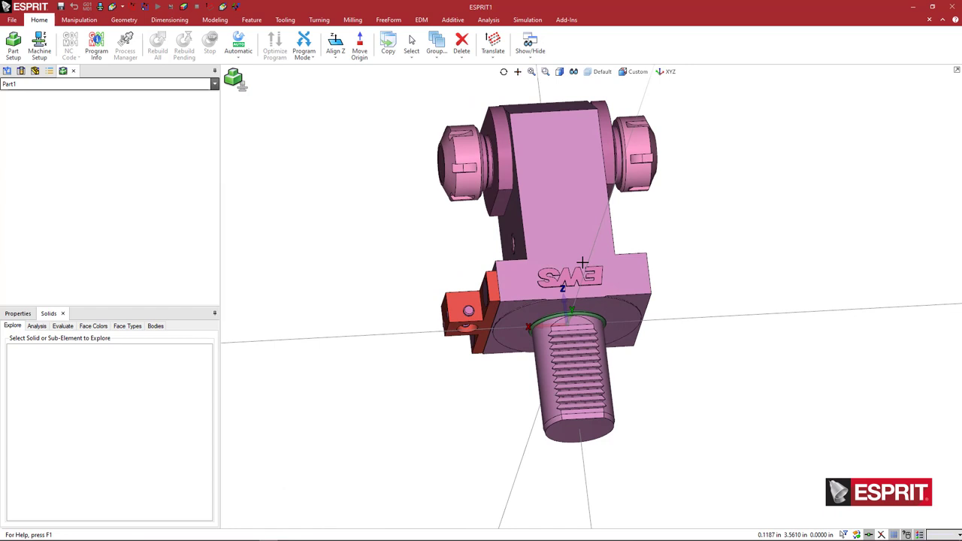
middle_drag(579, 263, 563, 158)
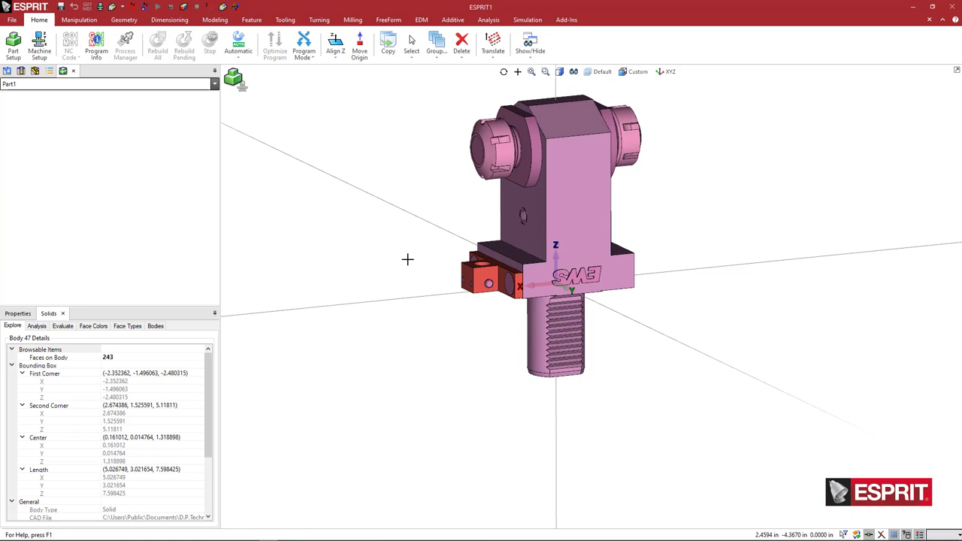
Rotate the whole holder 180° as a Move about the X axis, with the origin not used as rotation axis
right_click(411, 260)
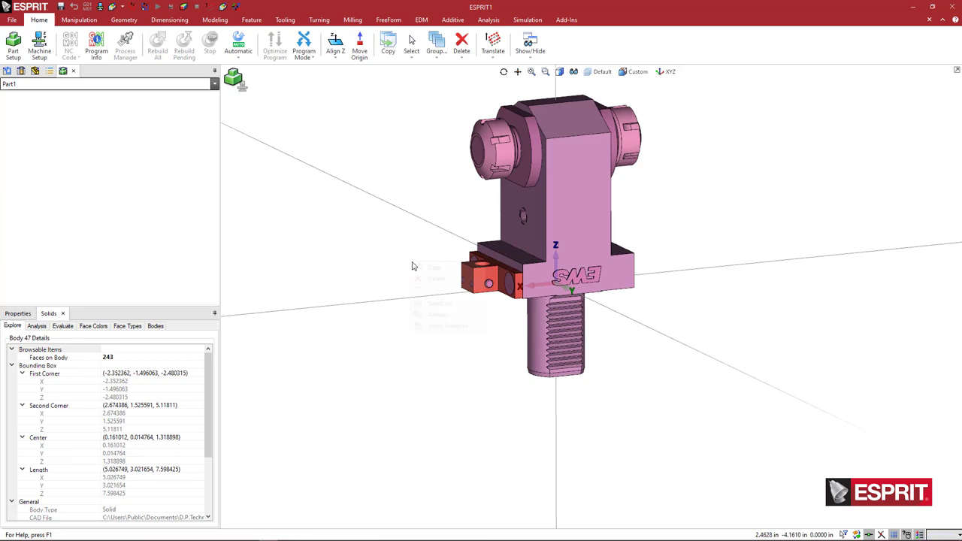
click(430, 304)
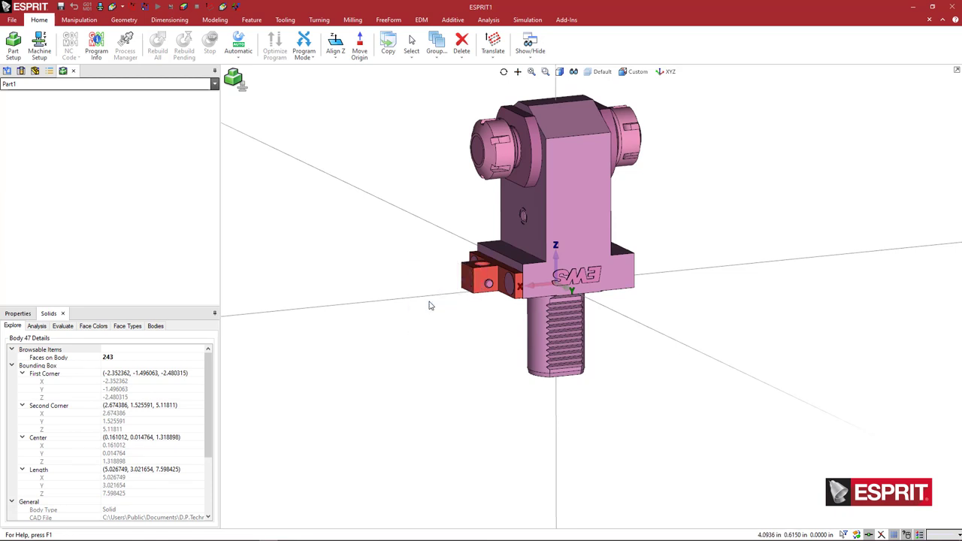
right_click(423, 258)
click(431, 266)
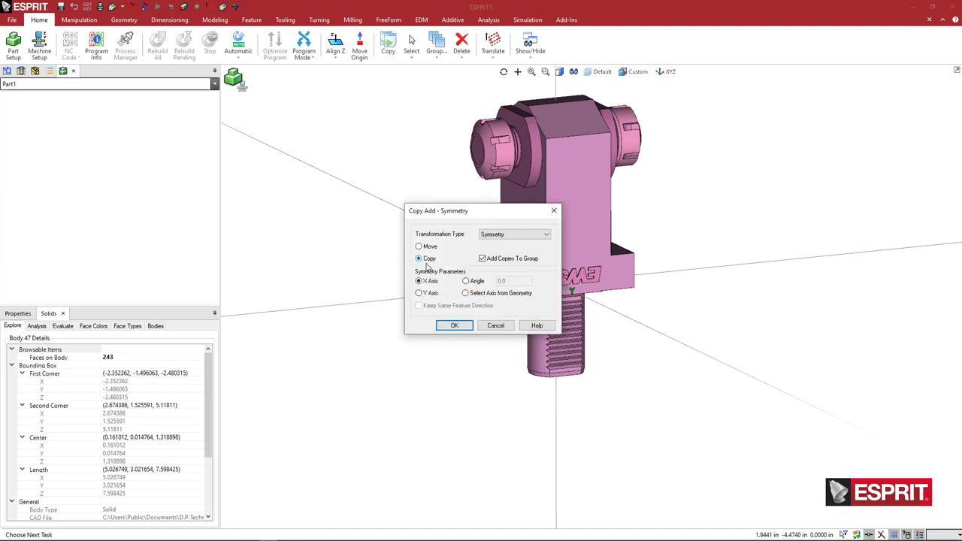
click(514, 234)
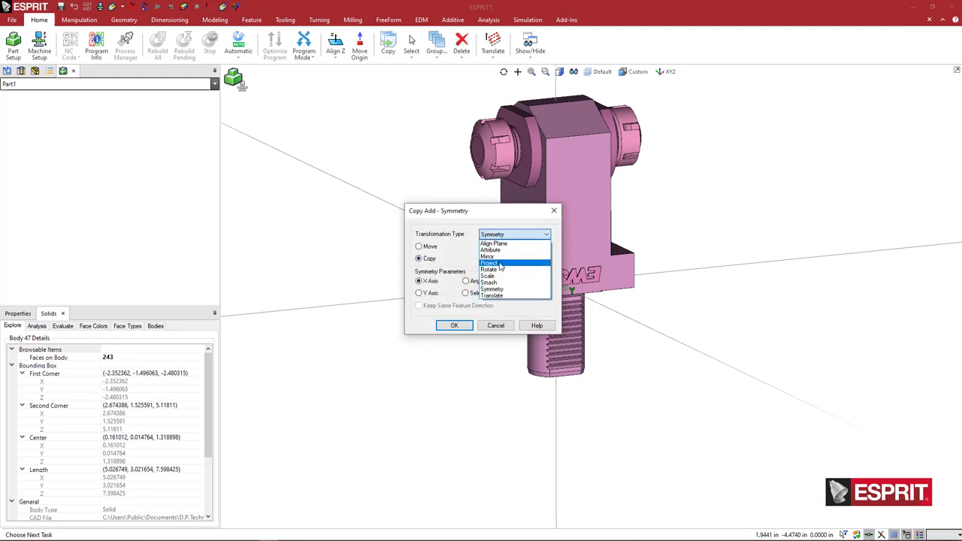
click(502, 269)
click(421, 246)
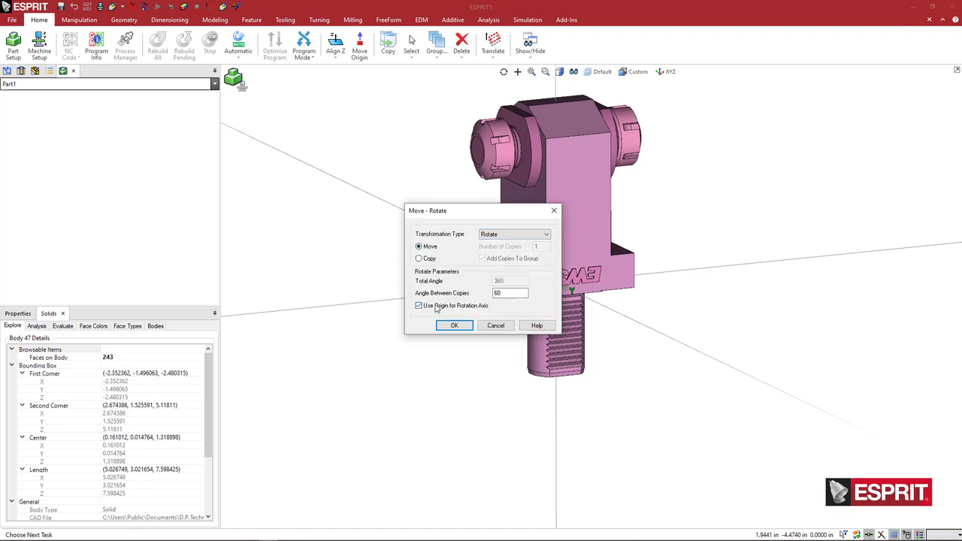
click(436, 306)
double_click(514, 293)
text(180)
click(454, 326)
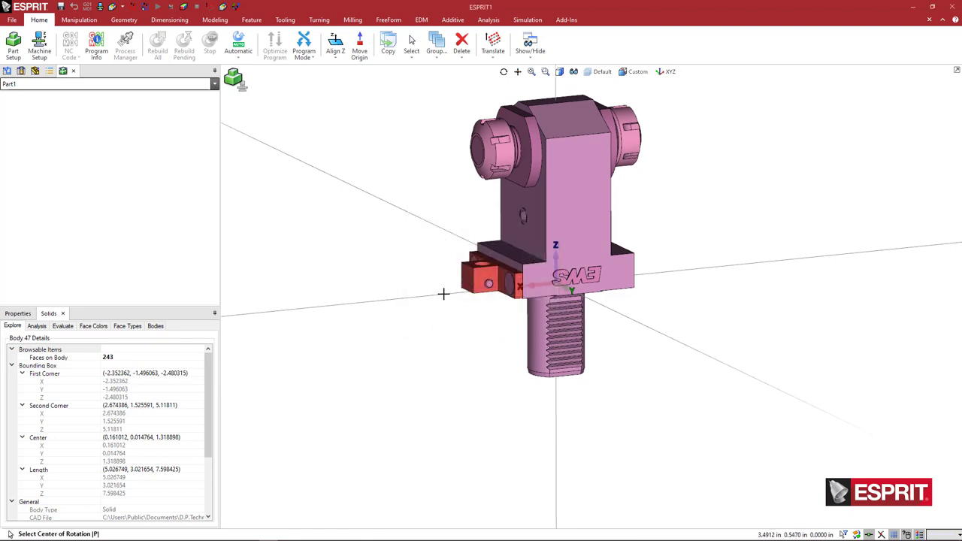
click(453, 308)
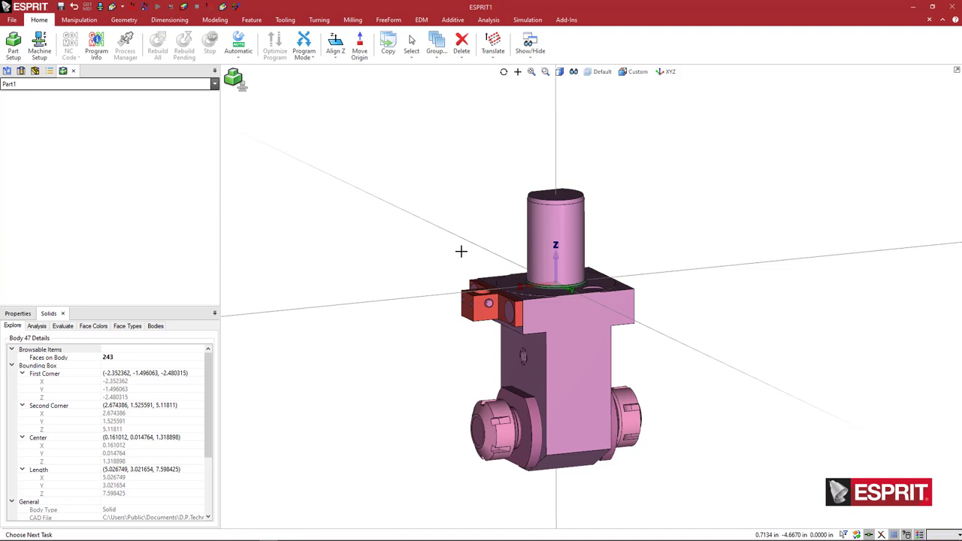
Inspect the details of the flange's oval mounting face around the shank to check its position relative to the origin
middle_drag(461, 251, 504, 235)
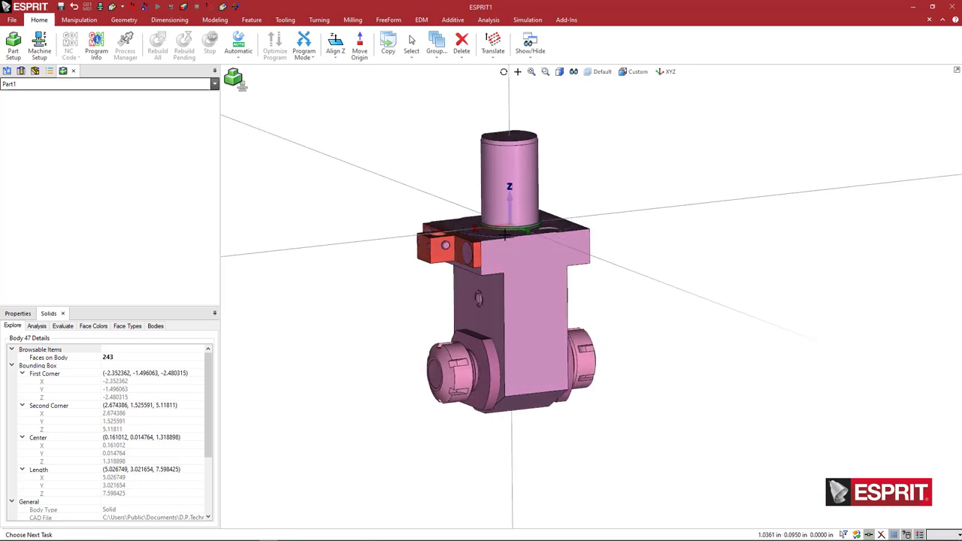
scroll(527, 235, up, 6)
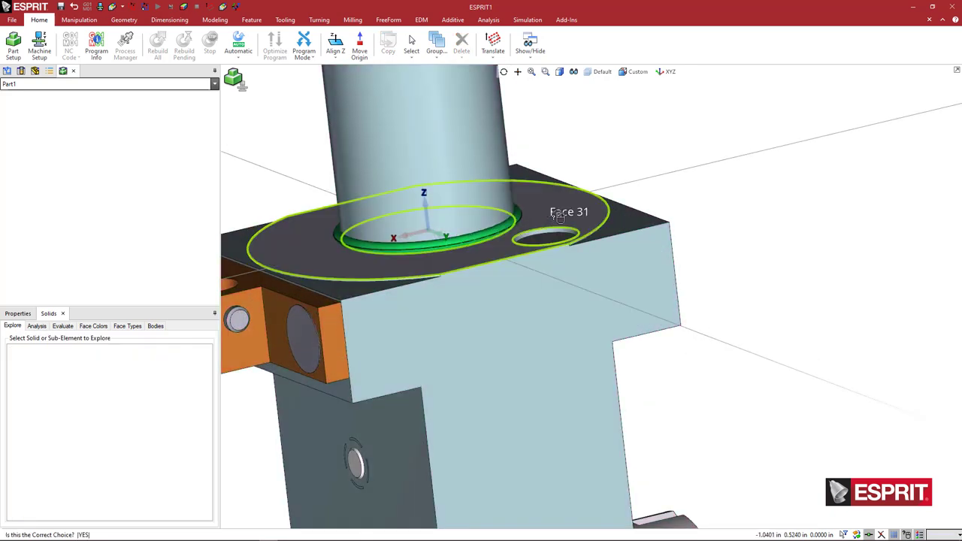
click(580, 218)
scroll(581, 218, down, 3)
mouse_move(581, 221)
middle_down()
mouse_move(598, 238)
mouse_move(597, 219)
mouse_move(585, 220)
middle_up()
scroll(584, 235, down, 3)
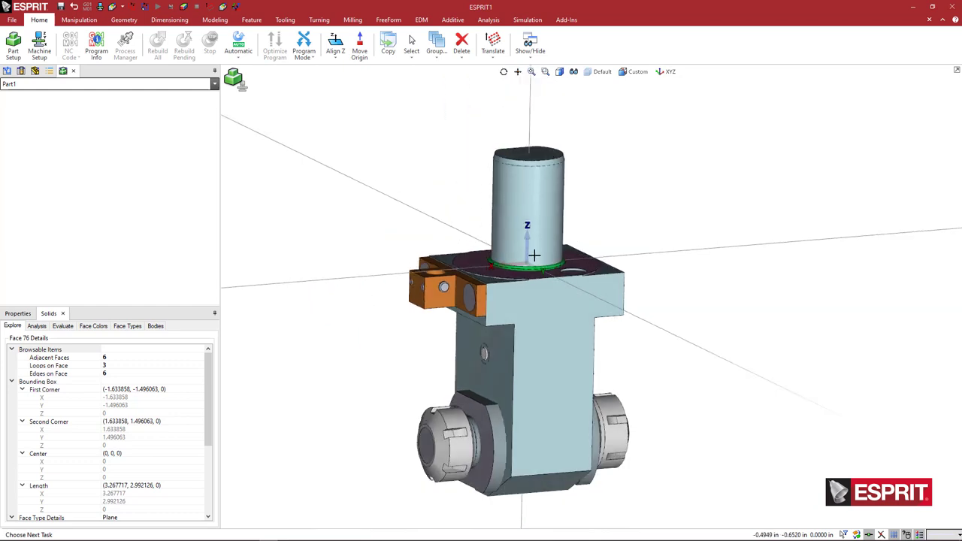
middle_drag(570, 187, 531, 238)
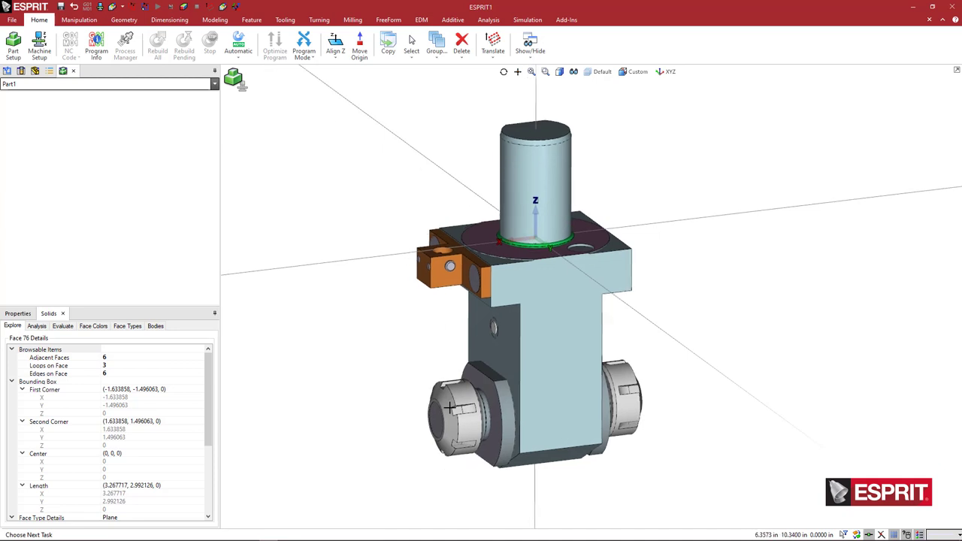
middle_drag(455, 405, 453, 384)
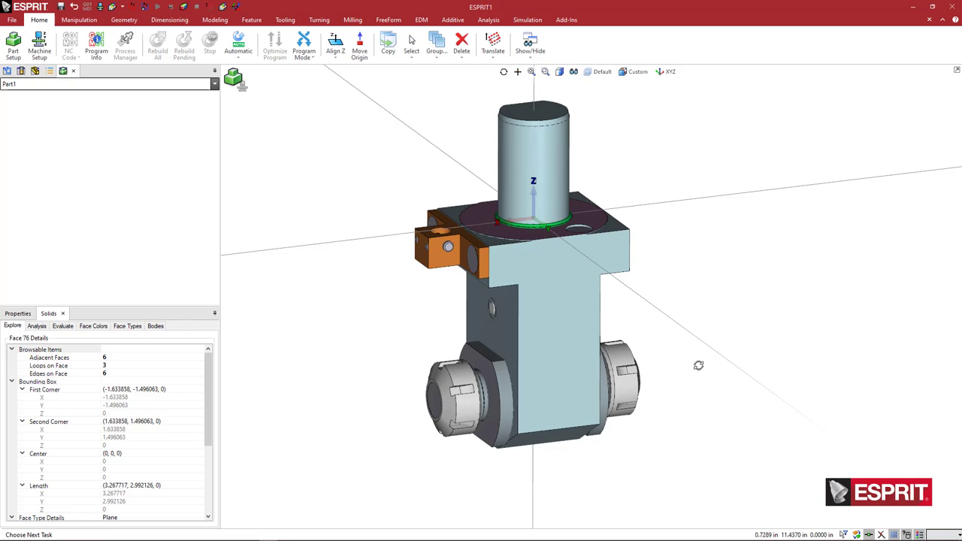
middle_drag(699, 366, 689, 306)
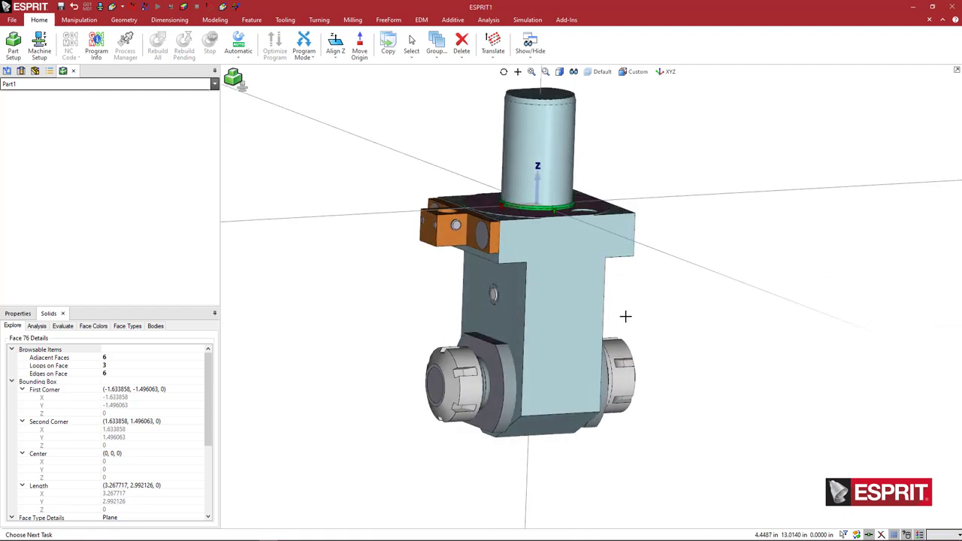
middle_drag(624, 316, 617, 325)
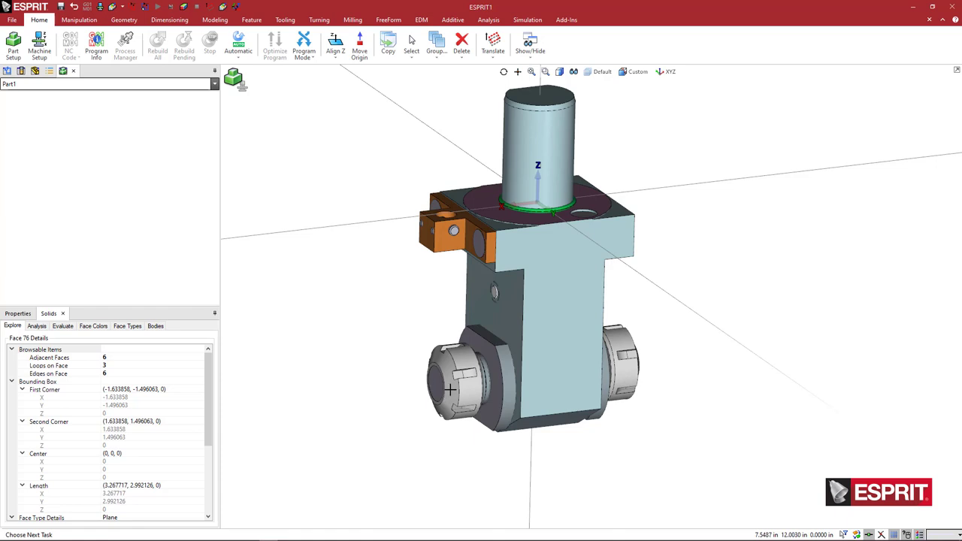
middle_drag(449, 390, 453, 364)
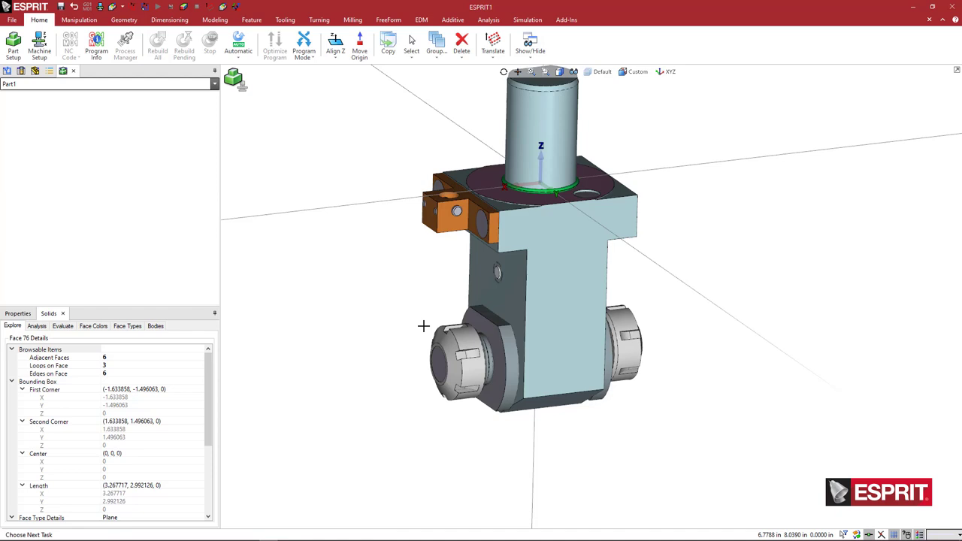
middle_drag(434, 329, 433, 327)
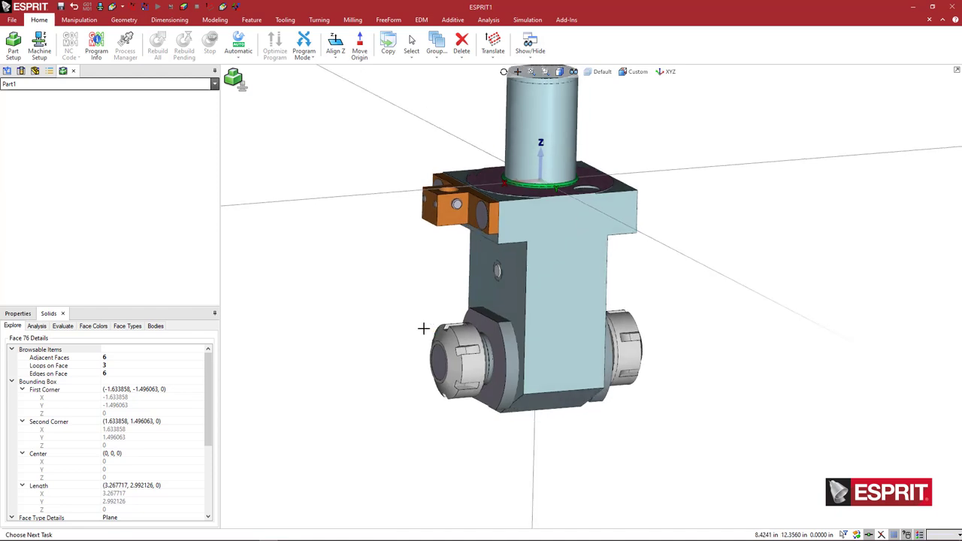
Rotate the work plane with Rotate UVW by -90° about V, with no rotation about U and W
click(237, 7)
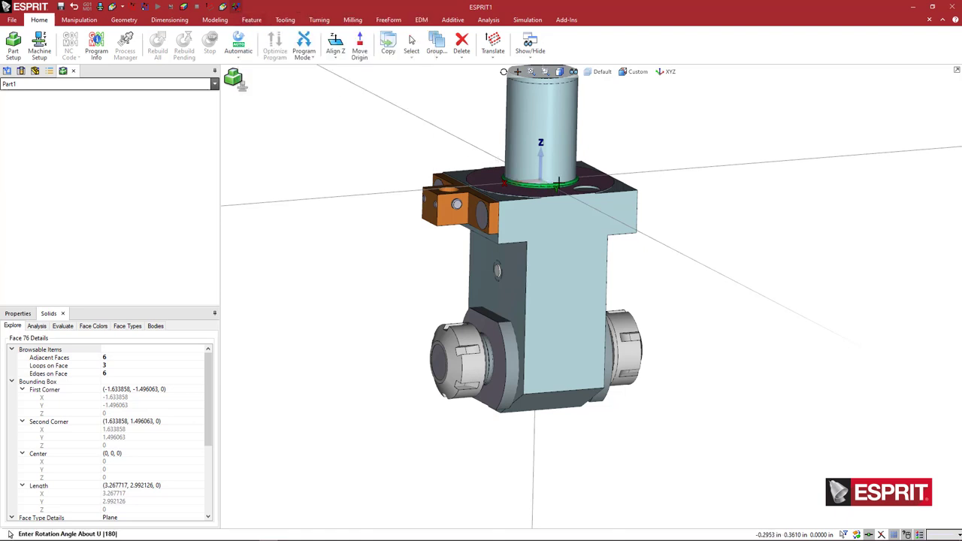
text(0)
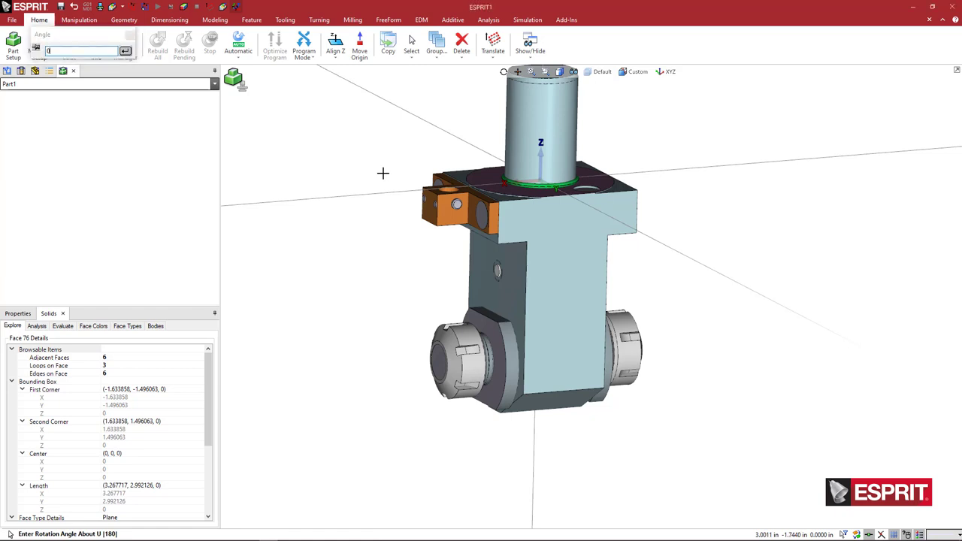
key(Return)
text(-90)
key(Return)
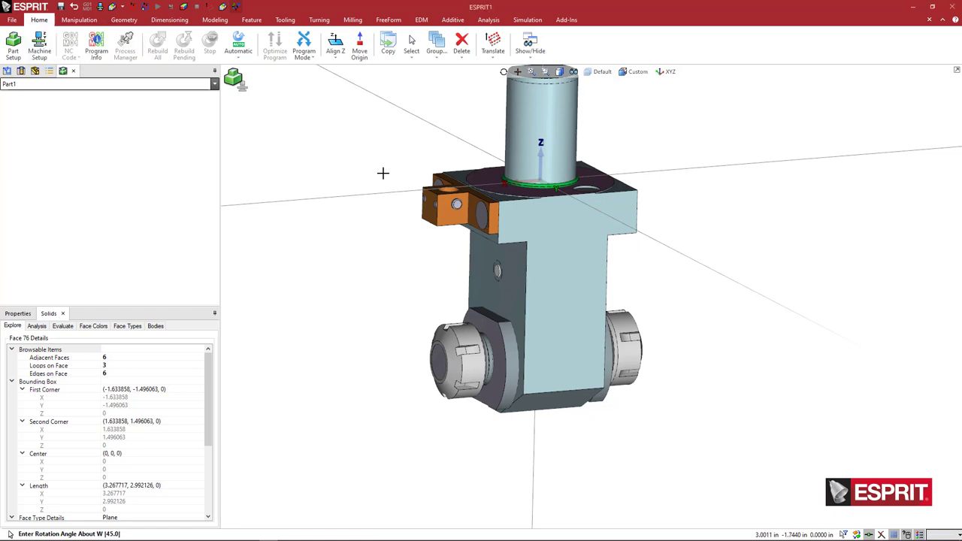
key(Return)
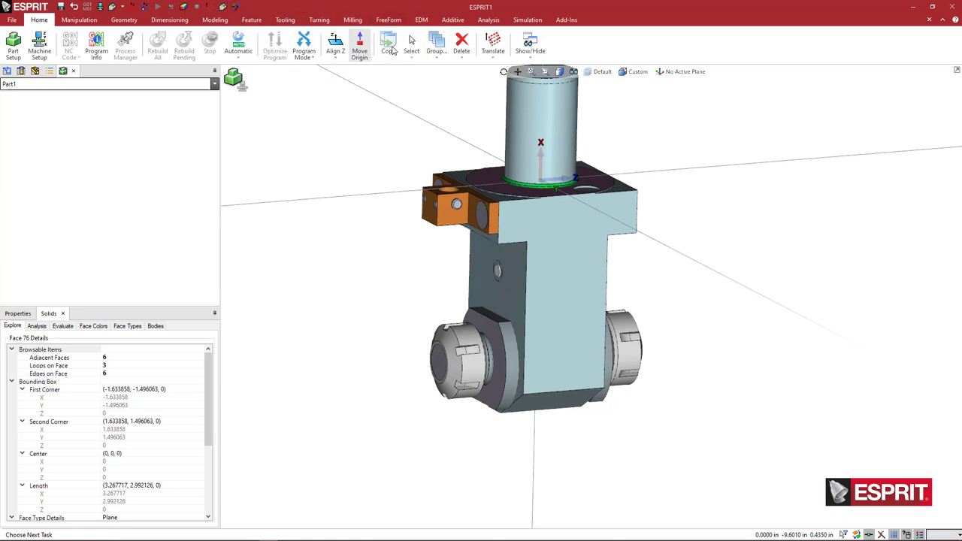
click(493, 46)
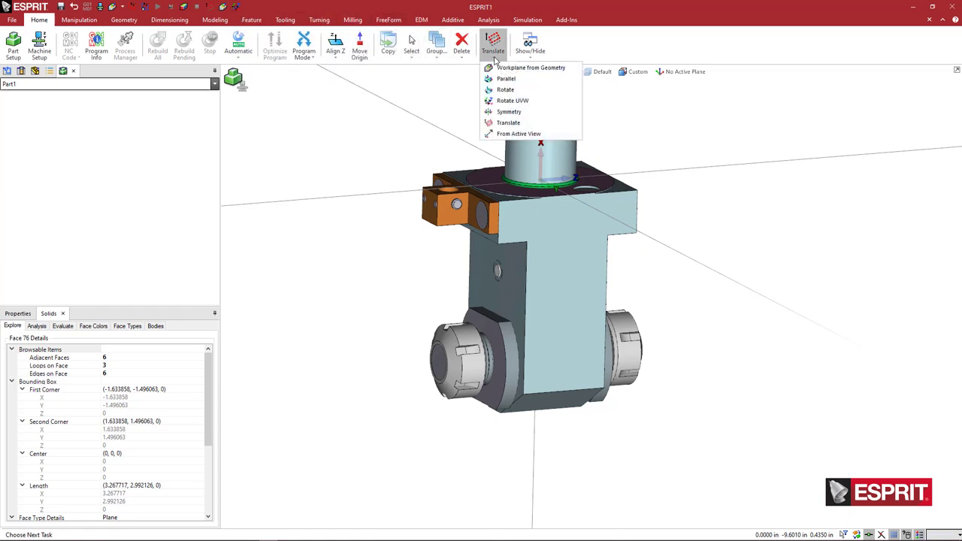
click(515, 100)
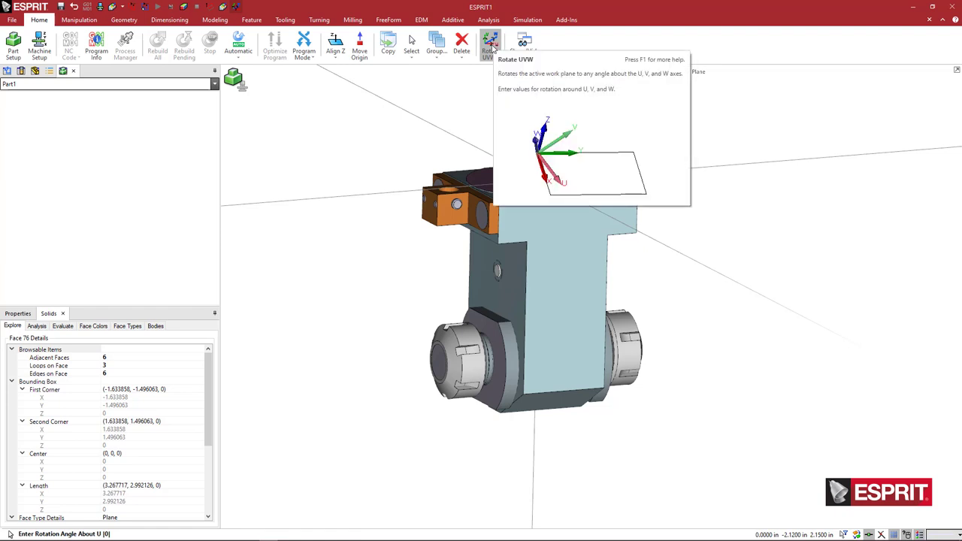
middle_drag(412, 124, 403, 124)
scroll(417, 217, up, 2)
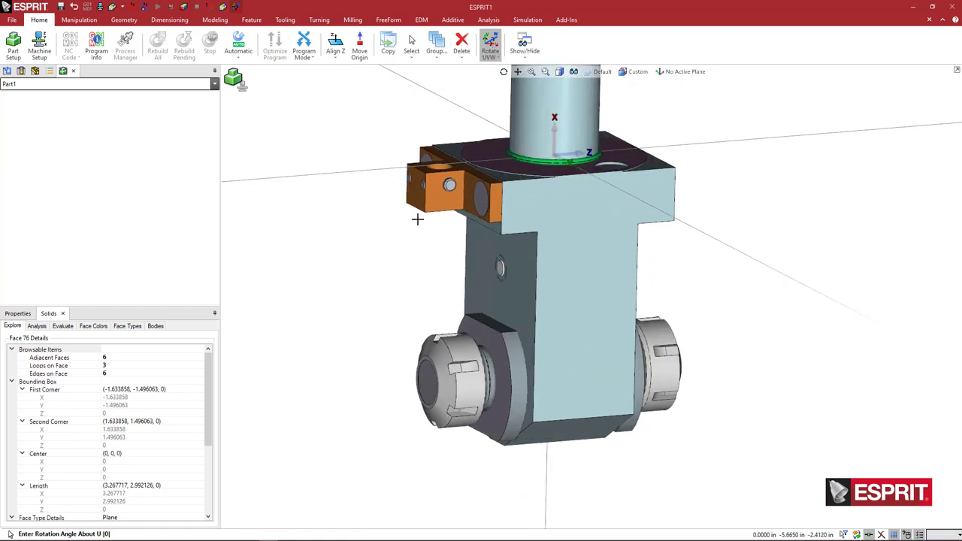
click(493, 57)
middle_drag(369, 130, 362, 131)
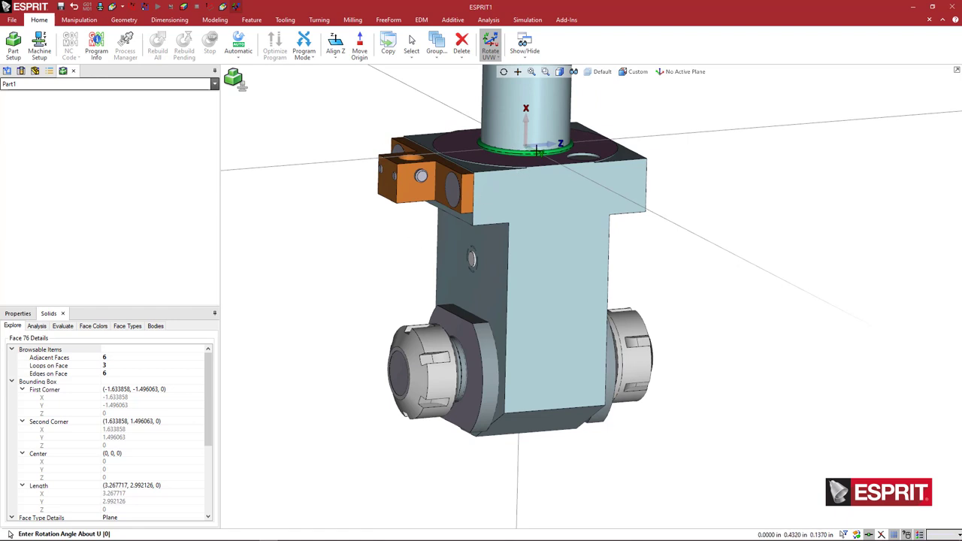
Translate the work plane's origin to the centre of the circular end face on the collet nut below the orange block
click(490, 57)
click(508, 123)
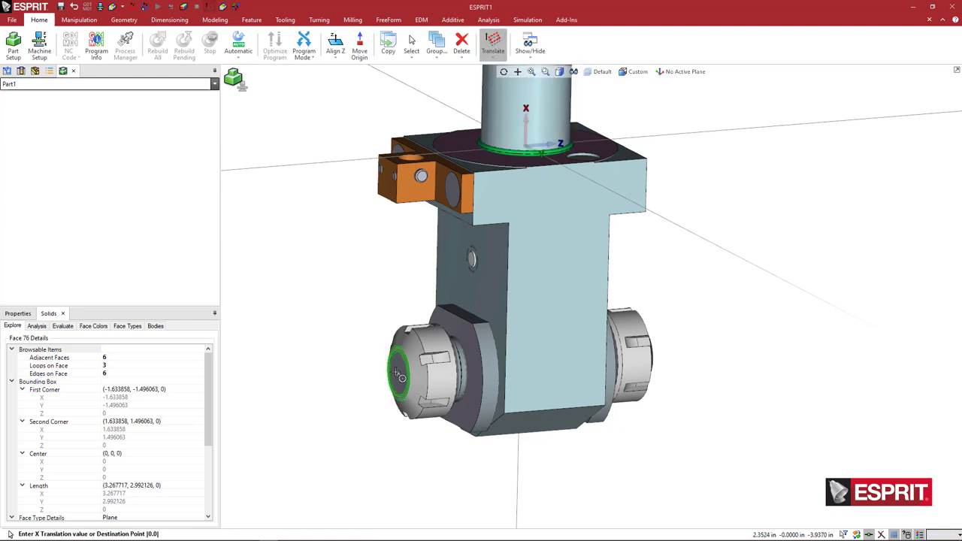
scroll(402, 377, up, 5)
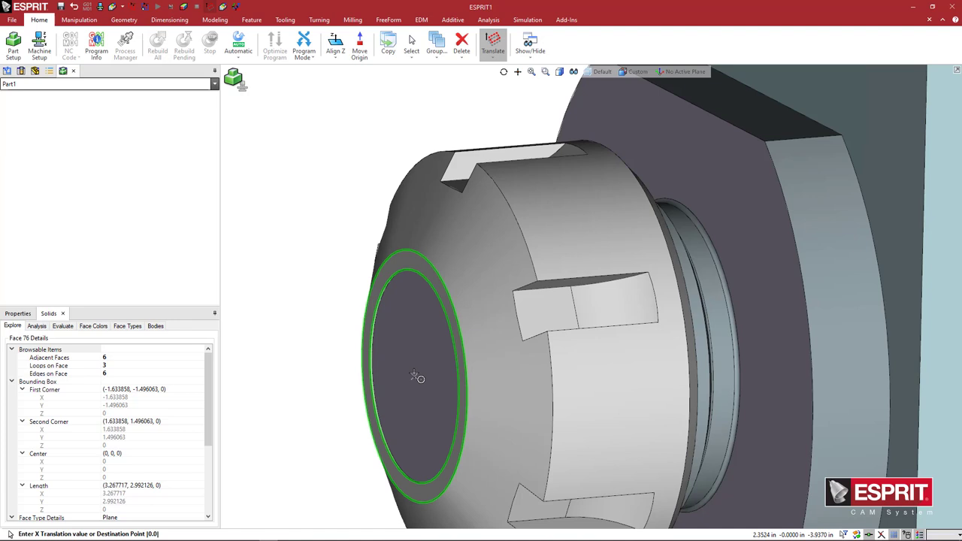
click(416, 378)
scroll(402, 230, down, 5)
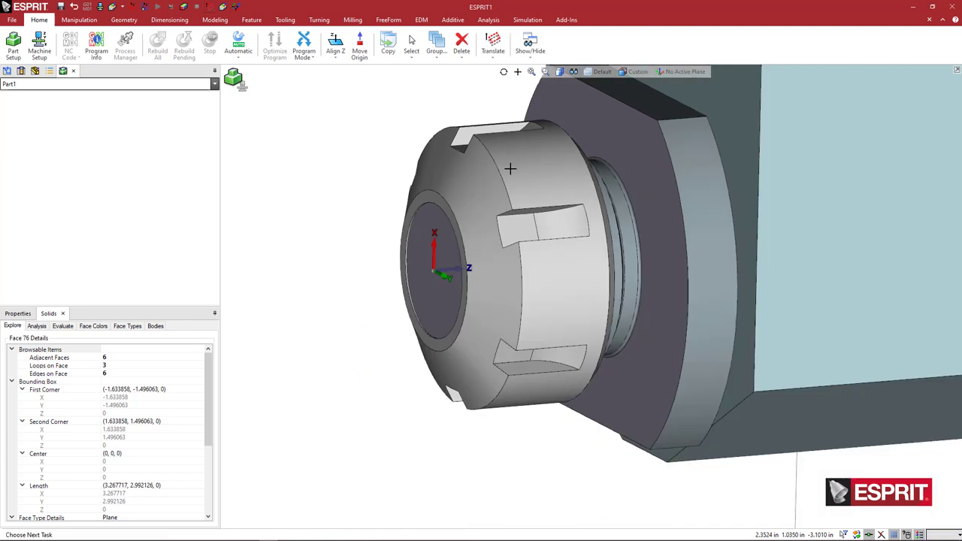
Store the current work plane on the collet nut's end face as two new named planes, TA_1 and HA_1
scroll(508, 165, down, 3)
click(662, 72)
click(659, 123)
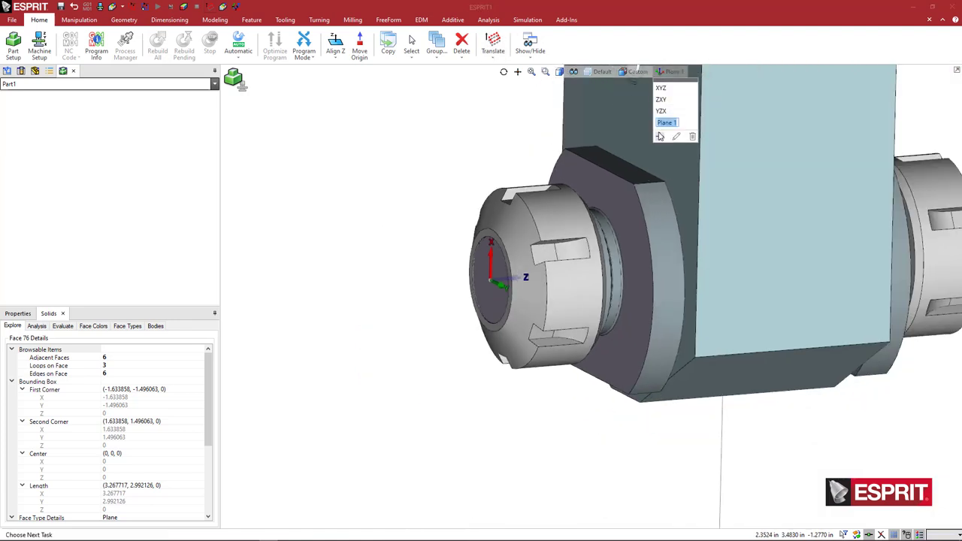
text(TA_1)
key(Return)
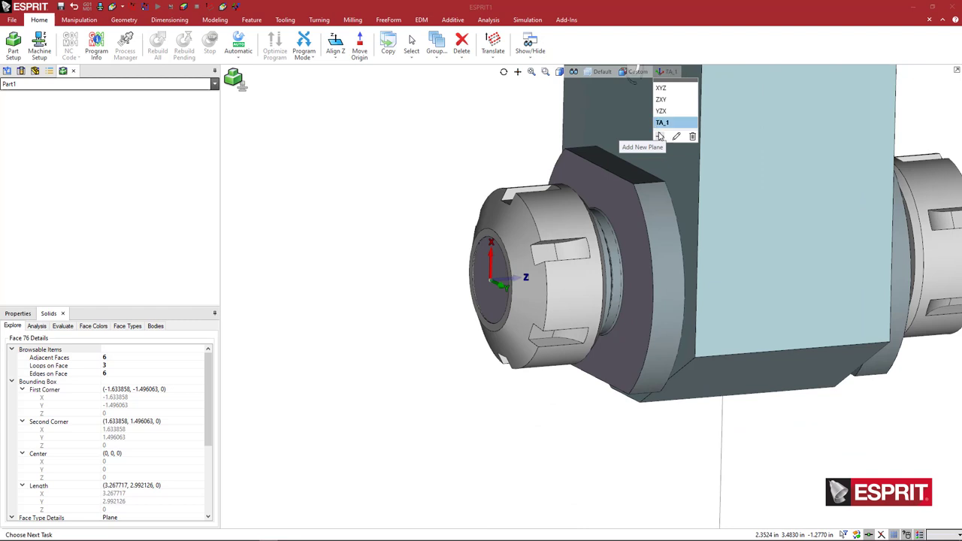
click(660, 136)
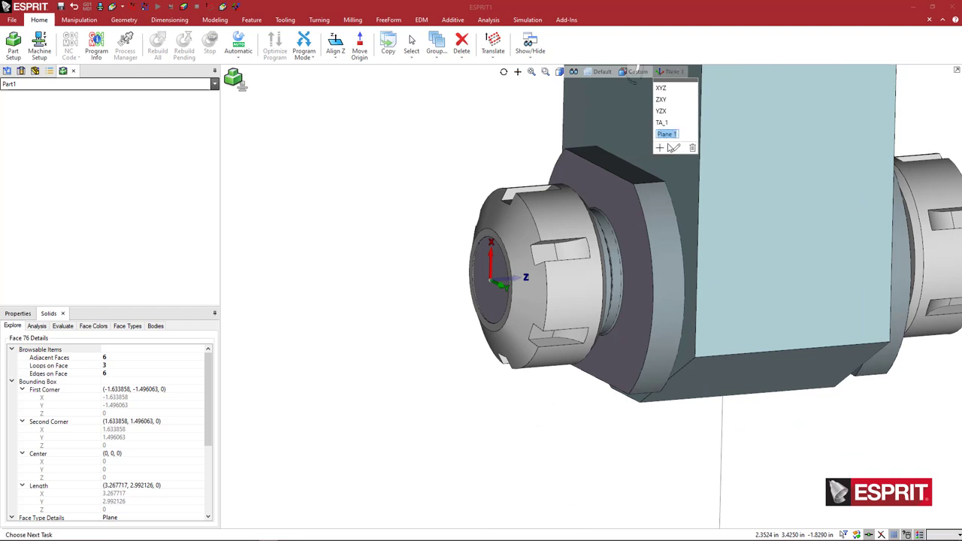
text(HA_1)
key(Return)
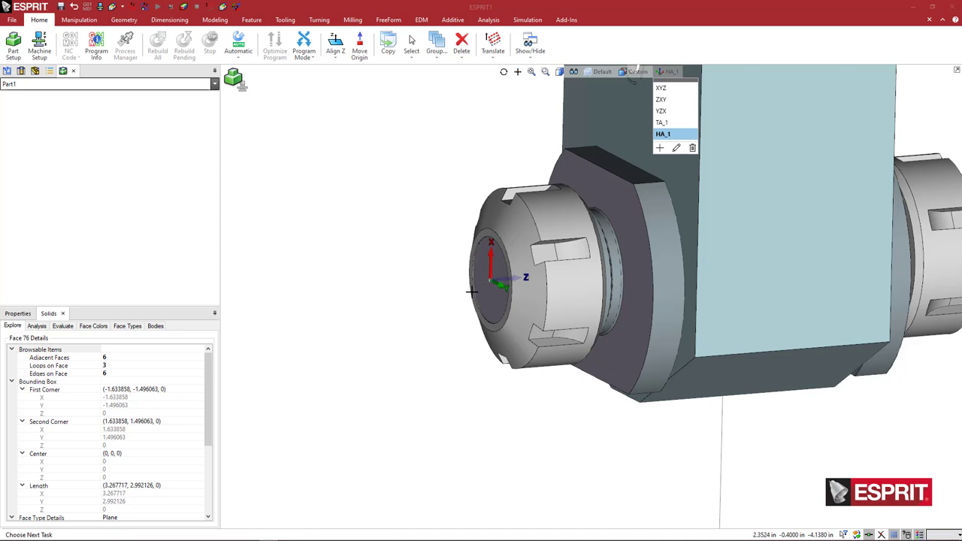
Translate the work plane's origin to the centre of the circular end face on the opposite collet nut
scroll(578, 275, down, 2)
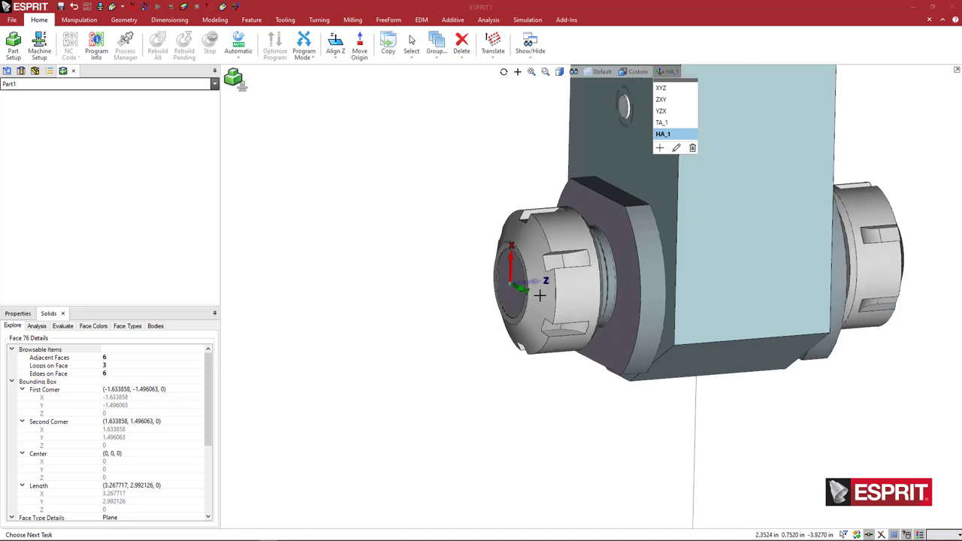
middle_drag(549, 297, 485, 317)
middle_drag(563, 264, 500, 267)
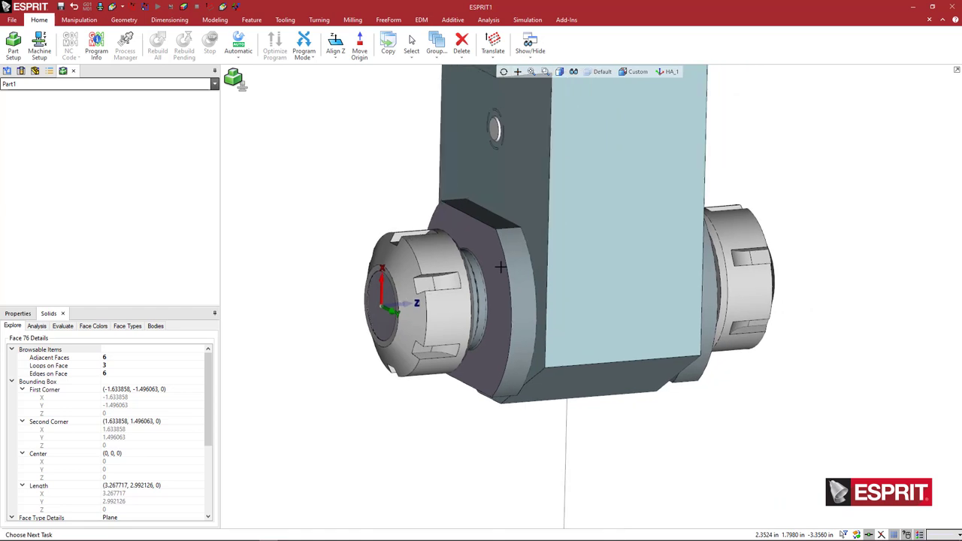
click(661, 72)
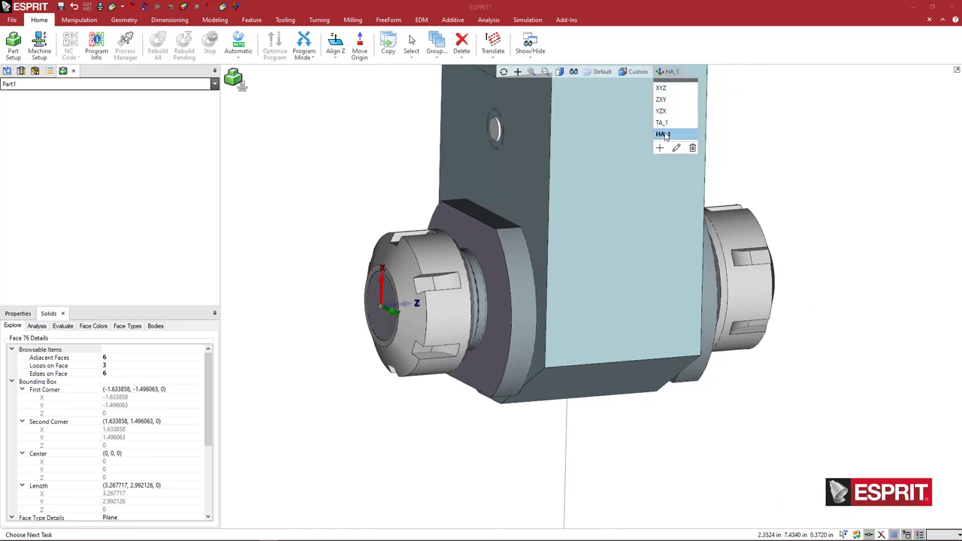
middle_drag(779, 178, 541, 160)
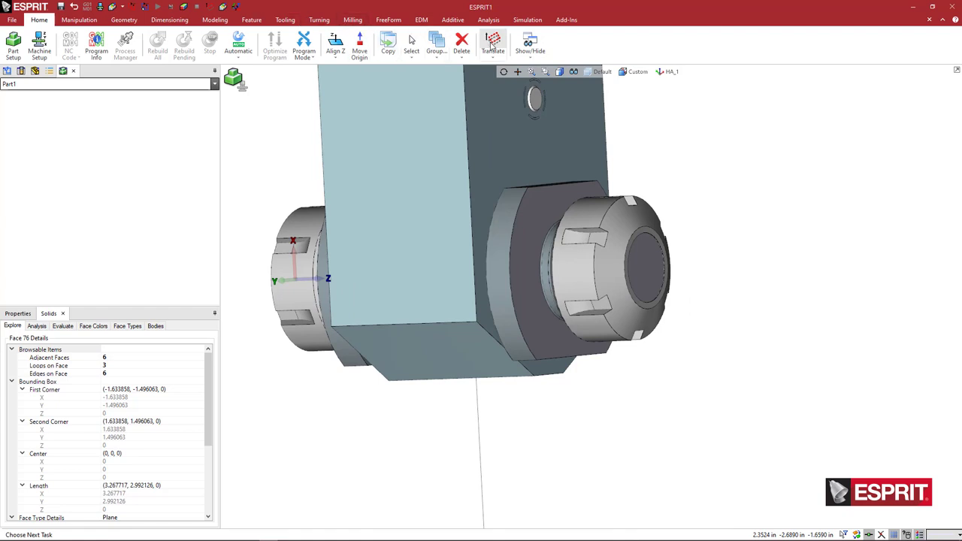
click(492, 45)
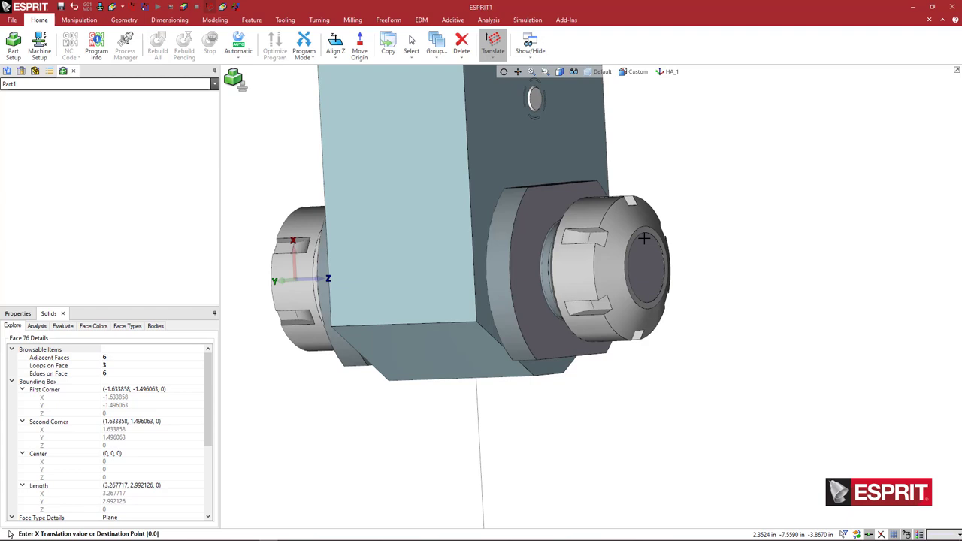
click(648, 266)
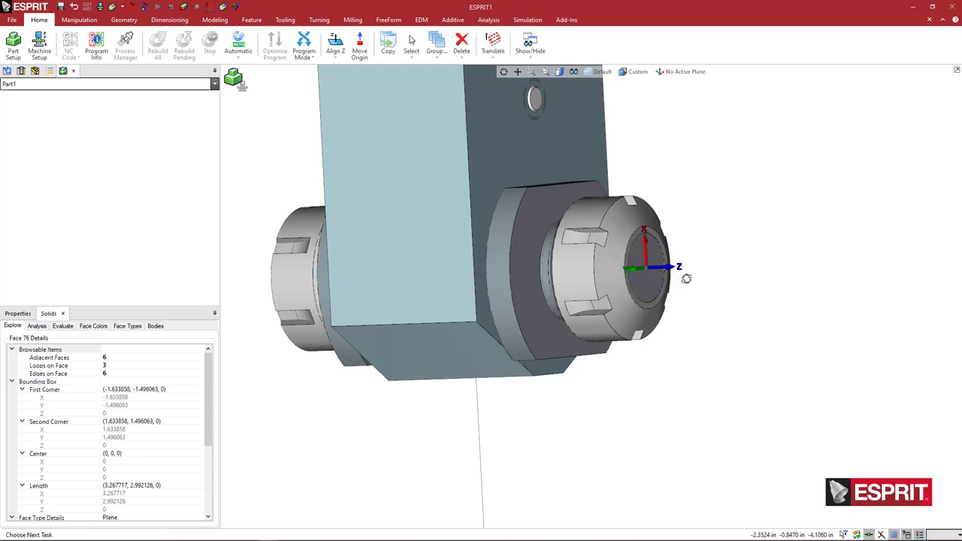
Rotate the work plane with Rotate UVW by 180° about U so Z points into the holder
middle_drag(653, 257, 625, 253)
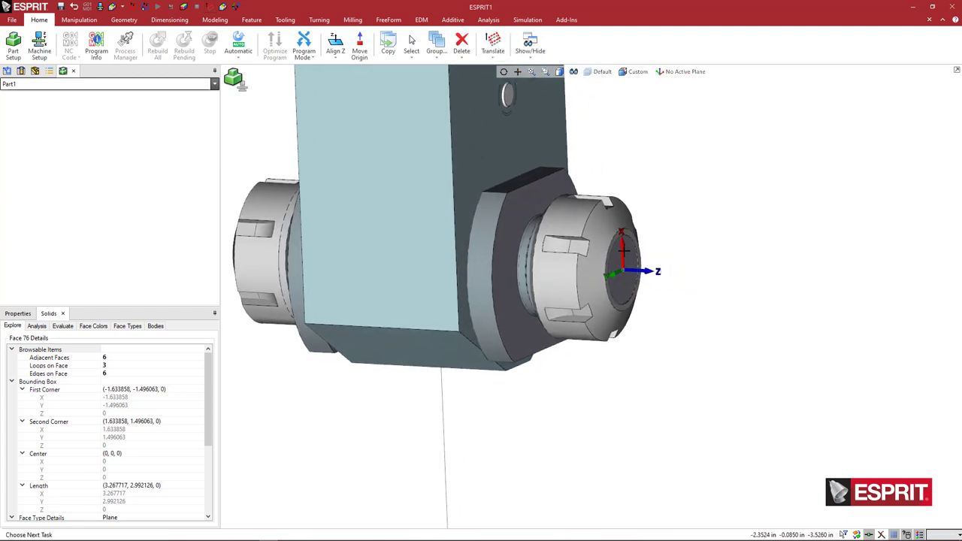
click(493, 48)
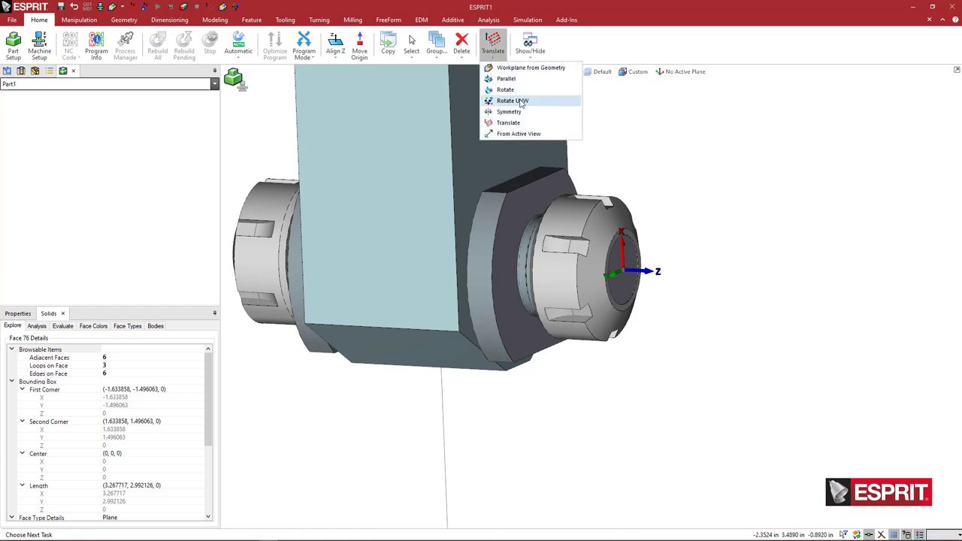
click(519, 101)
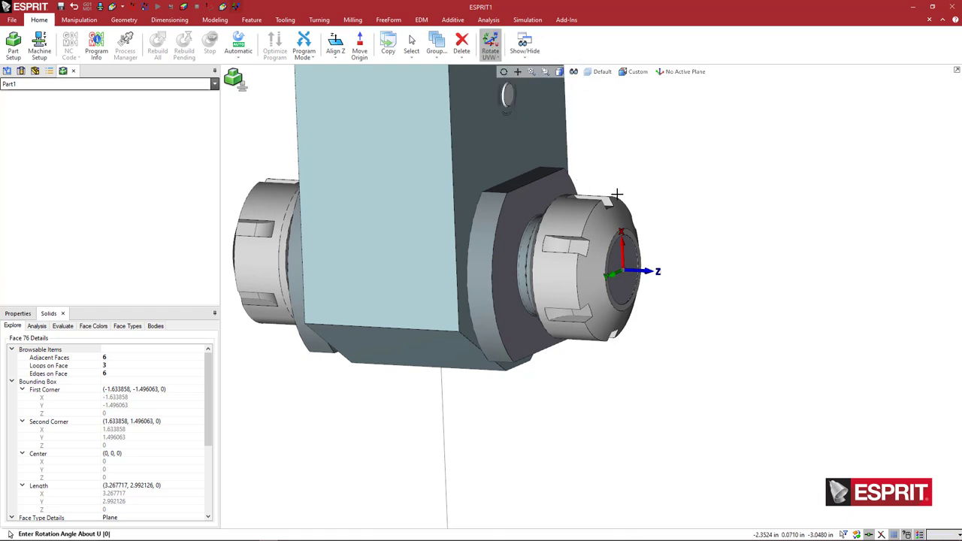
text(180)
key(Return)
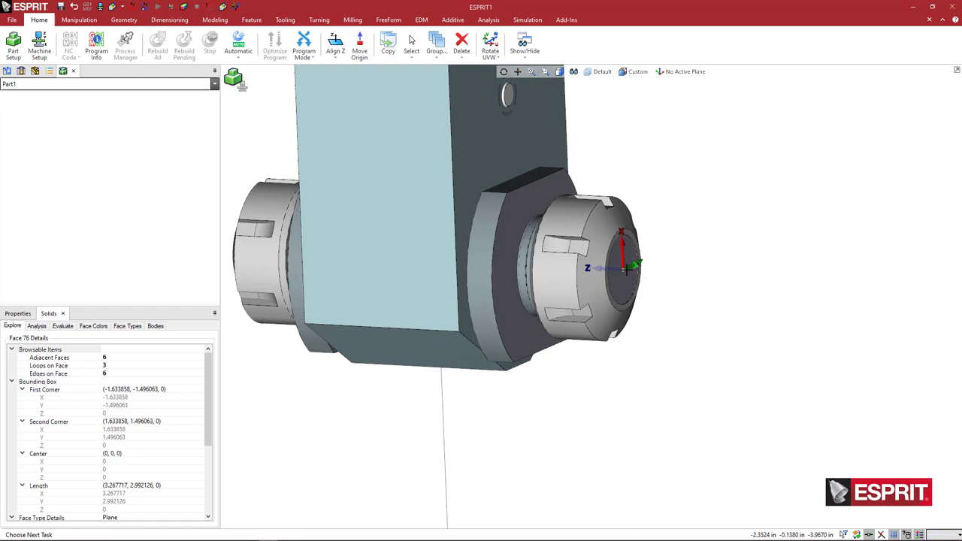
Store the rotated work plane on the second collet nut as two new named planes, TA_2 and HA_2
scroll(622, 239, down, 1)
middle_drag(617, 245, 598, 258)
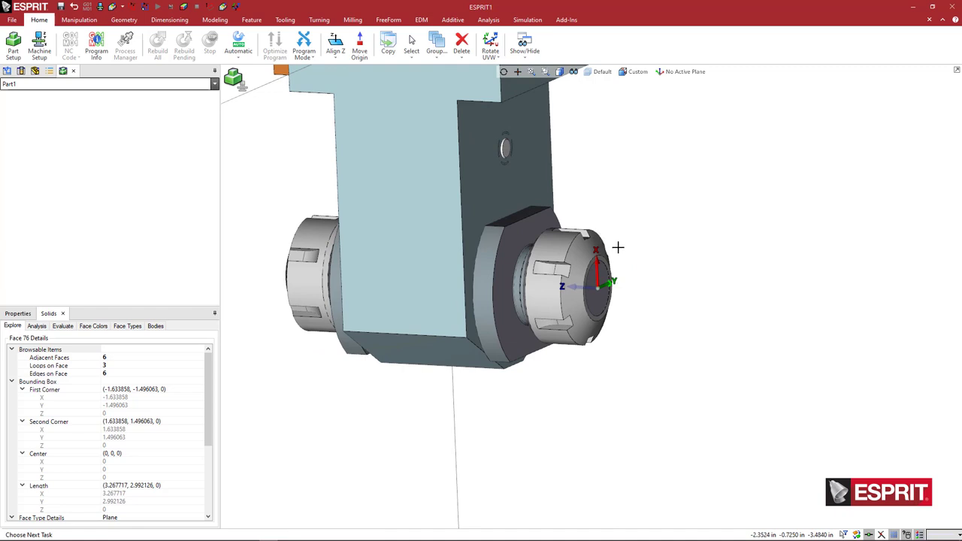
scroll(635, 245, down, 3)
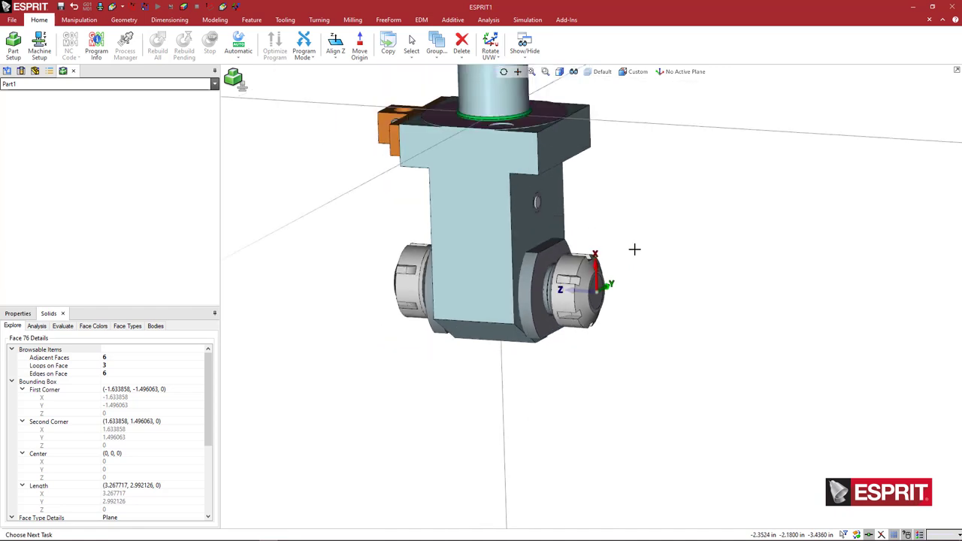
middle_drag(655, 265, 633, 269)
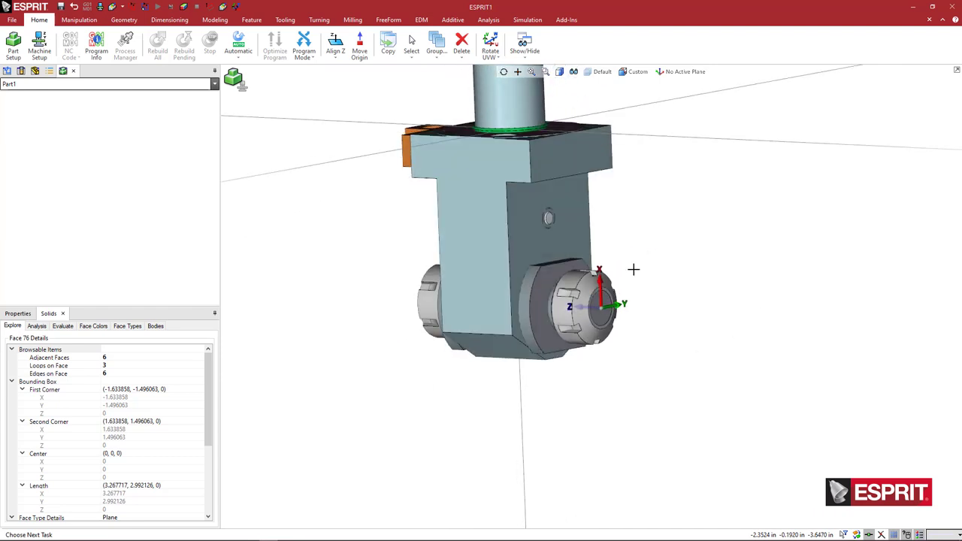
click(665, 72)
click(664, 146)
text(TA)
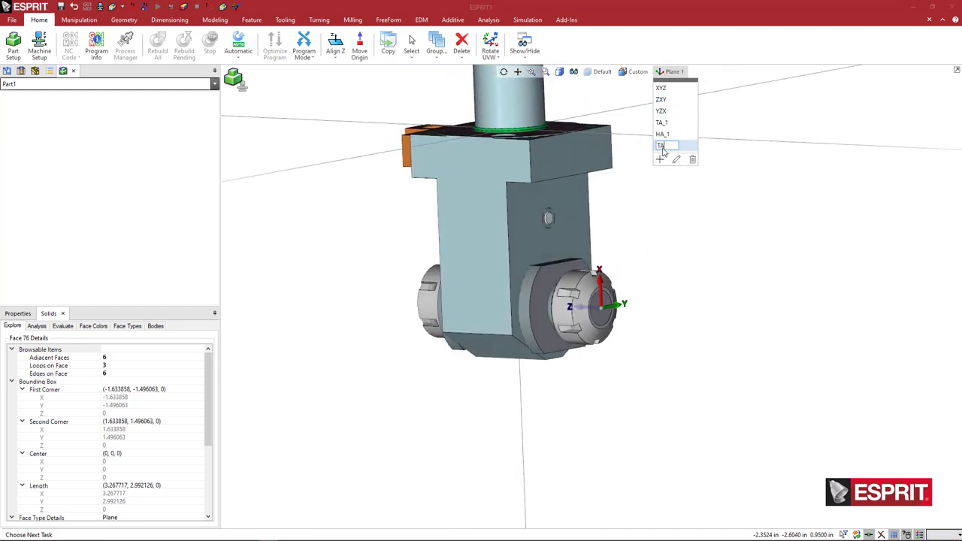
text(_2)
key(Return)
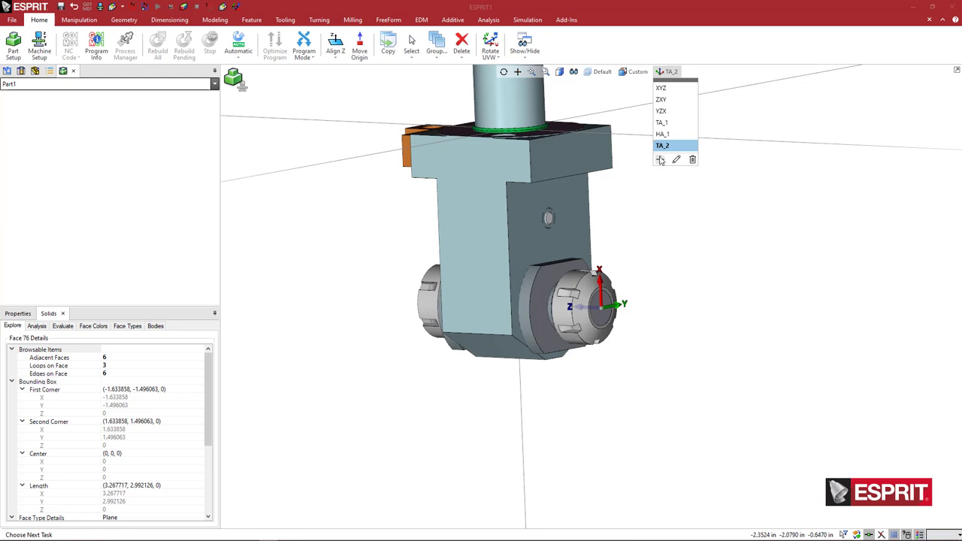
click(660, 159)
text(HA_2)
key(Return)
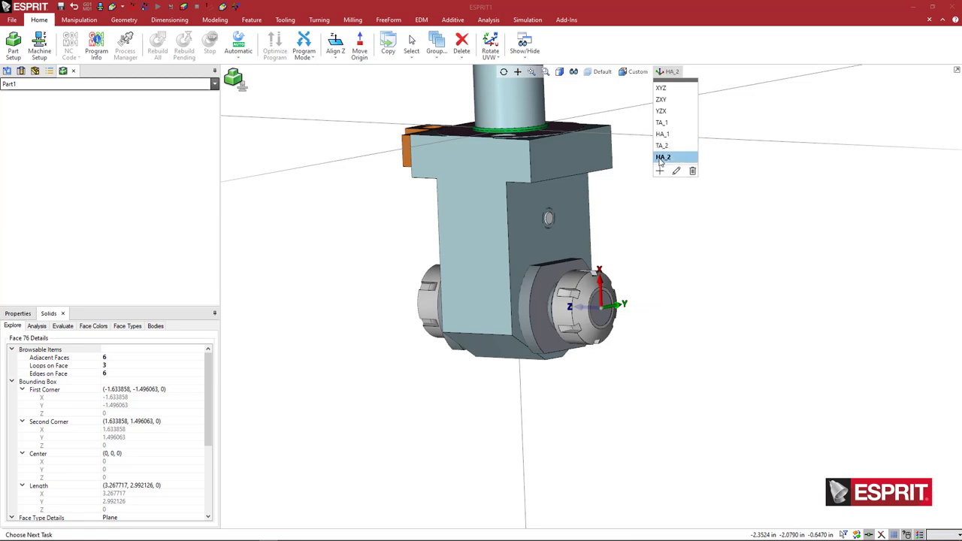
Save the model as a Holder Files (*.gdml) file named 31.4025DCTX in the TMX8 TMX10 MYS 1809 5480 VDI40 folder
click(655, 205)
middle_drag(424, 164, 377, 209)
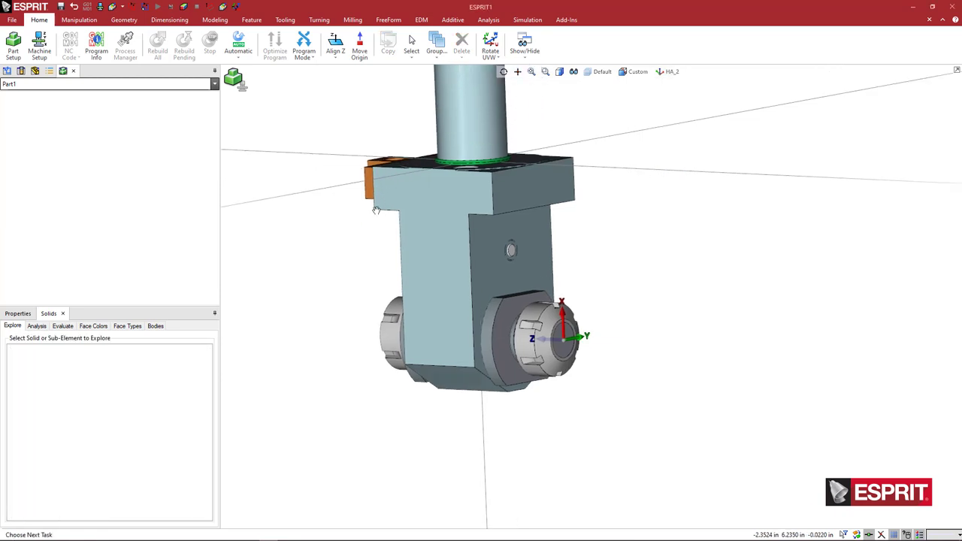
click(12, 20)
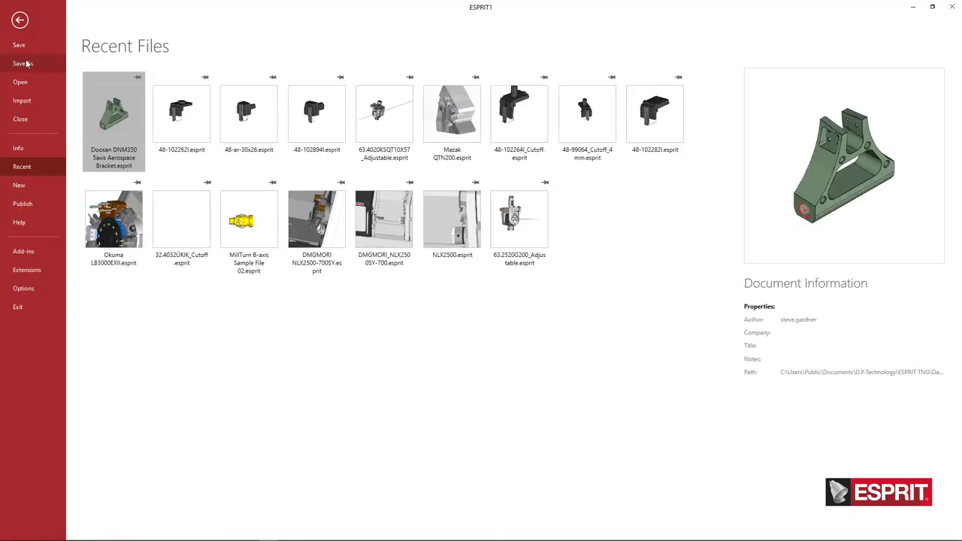
click(18, 62)
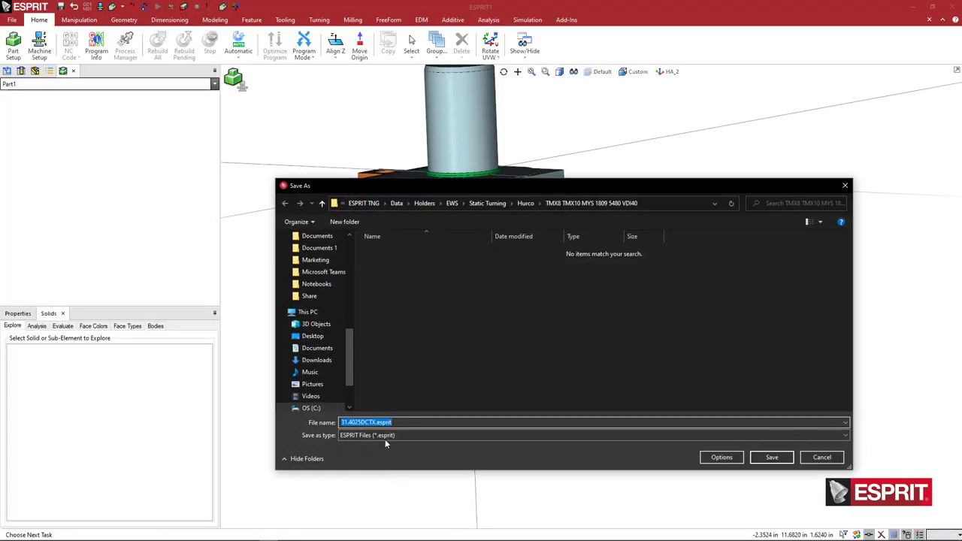
click(385, 436)
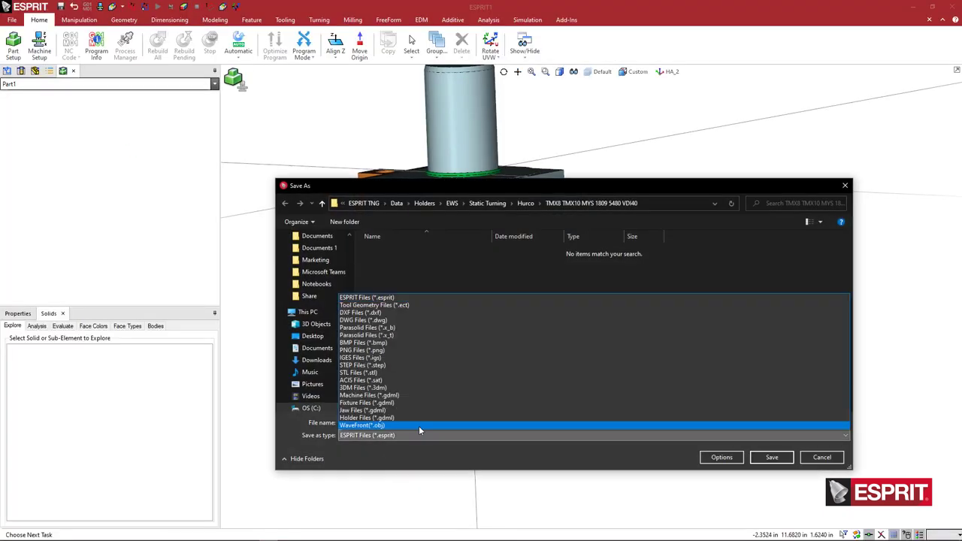
click(421, 419)
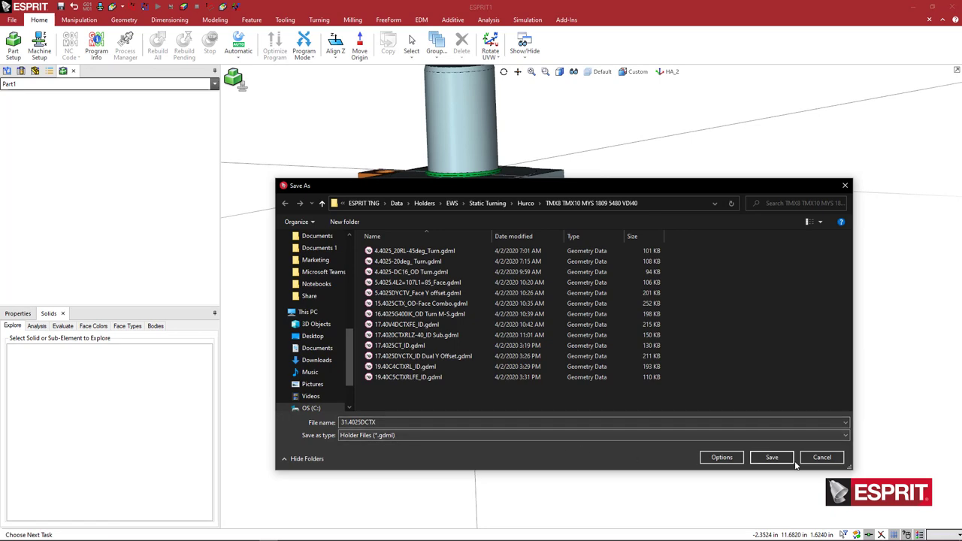
click(772, 457)
Select the whole holder solid and change its colour property to the light grey basic colour
middle_drag(497, 218, 618, 275)
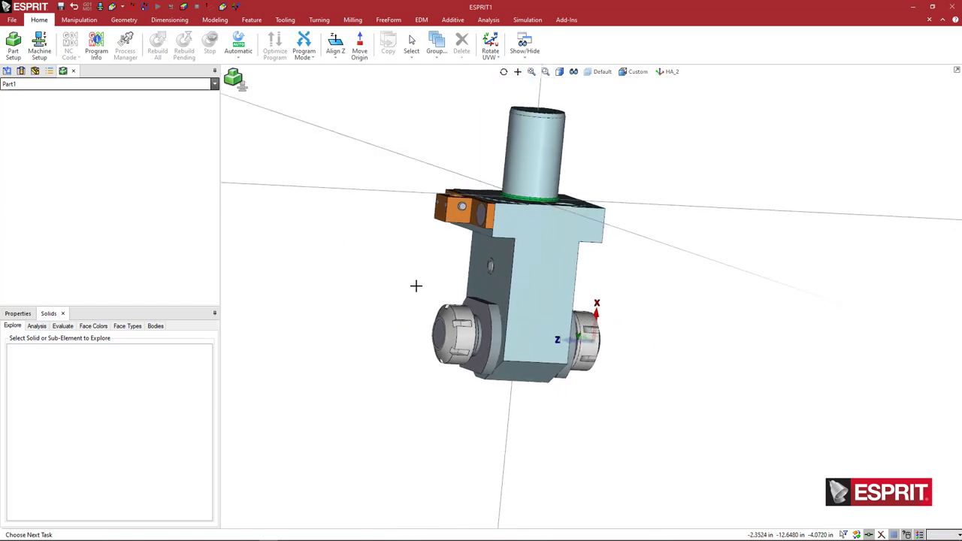
middle_drag(417, 280, 458, 220)
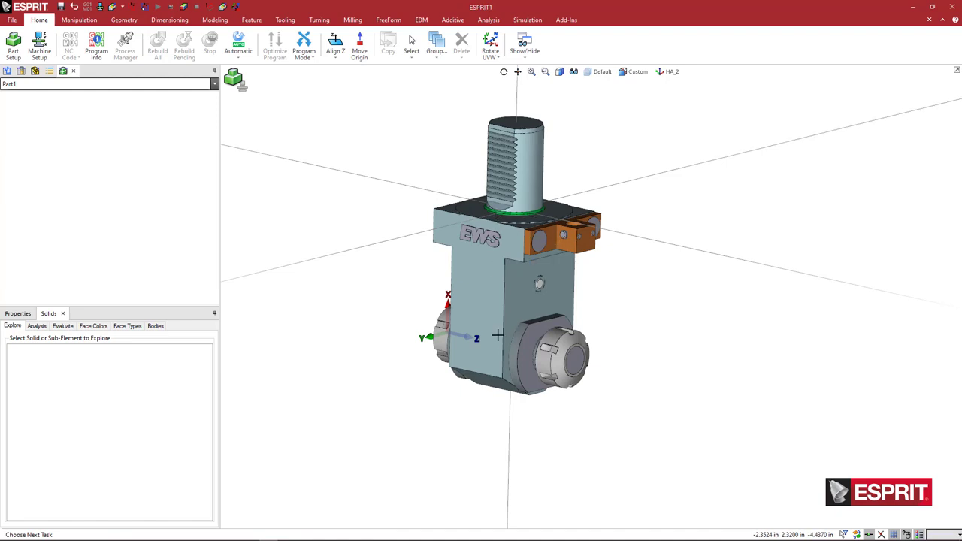
scroll(473, 304, up, 2)
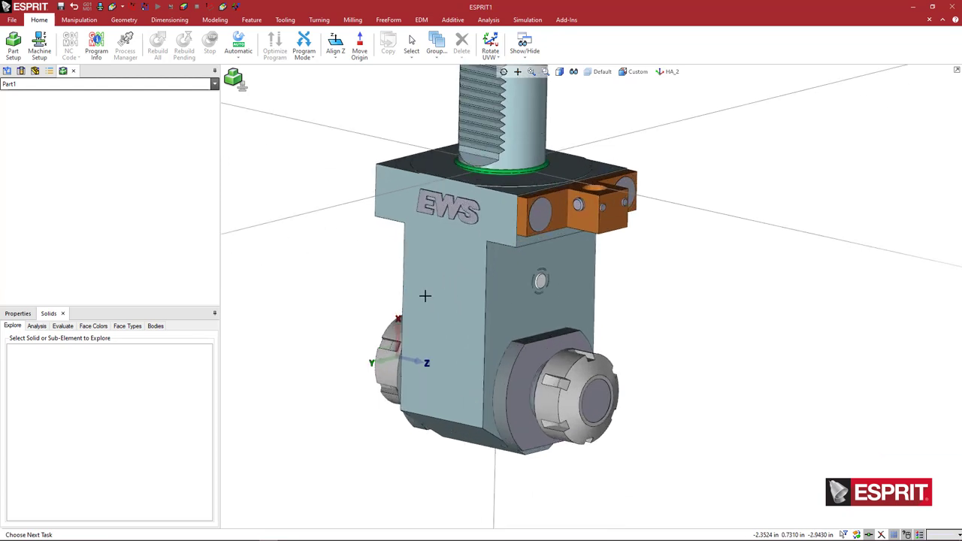
right_click(299, 278)
click(339, 322)
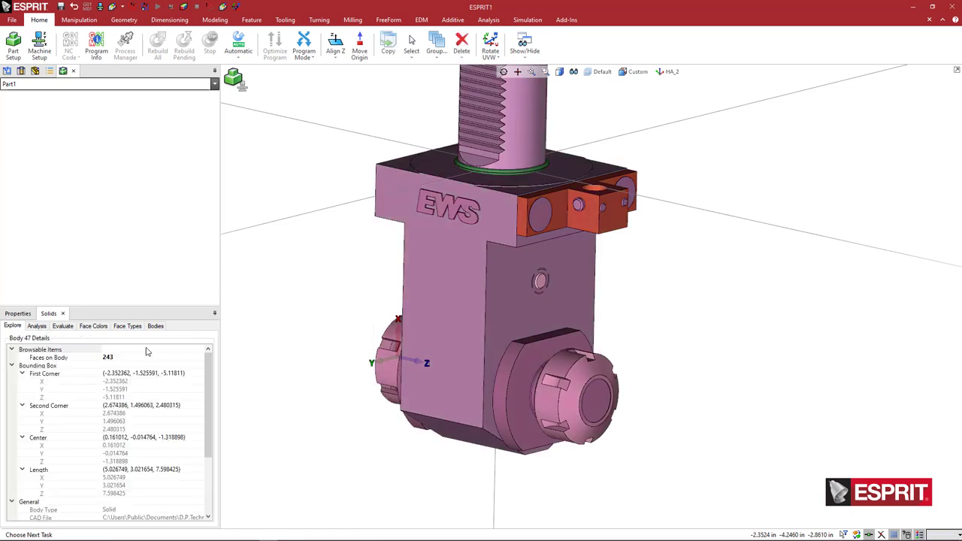
click(27, 319)
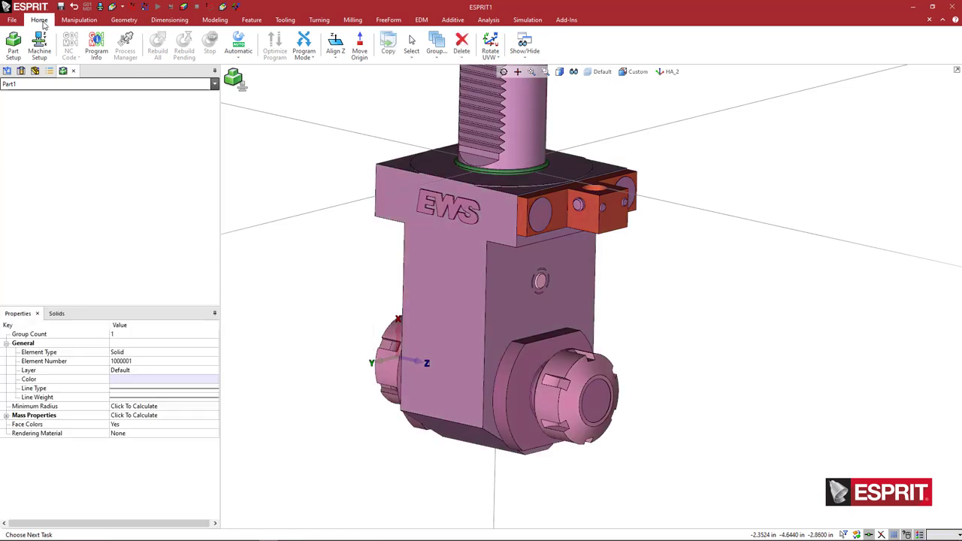
click(522, 58)
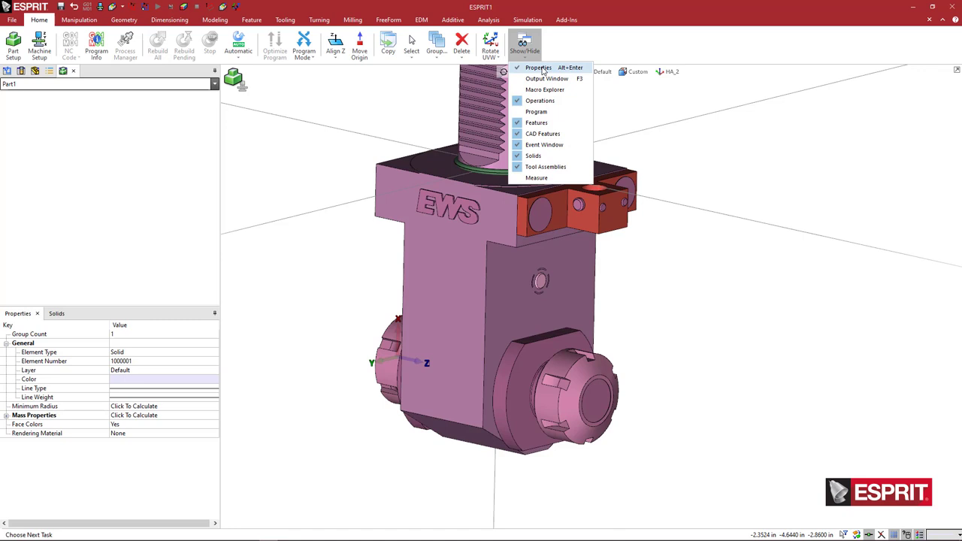
click(184, 379)
click(204, 378)
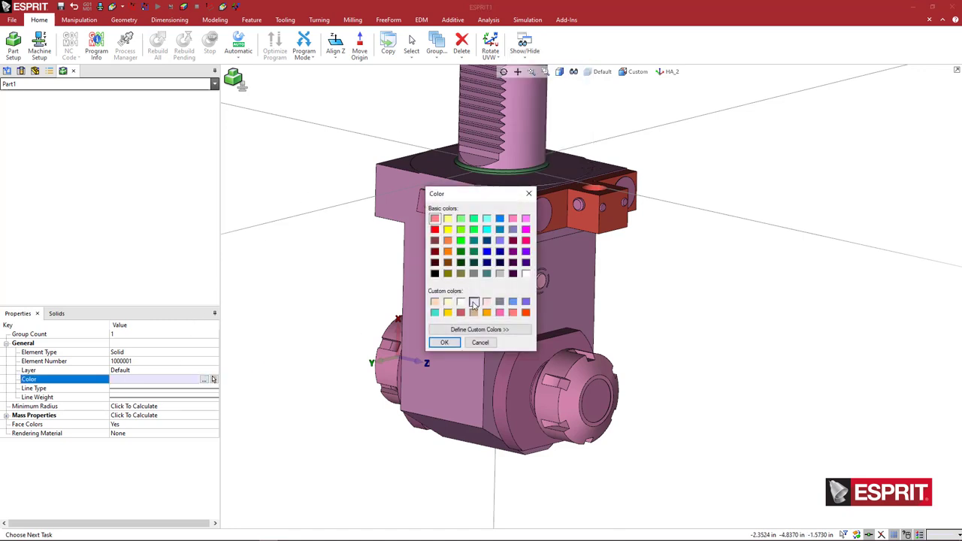
click(499, 274)
click(444, 342)
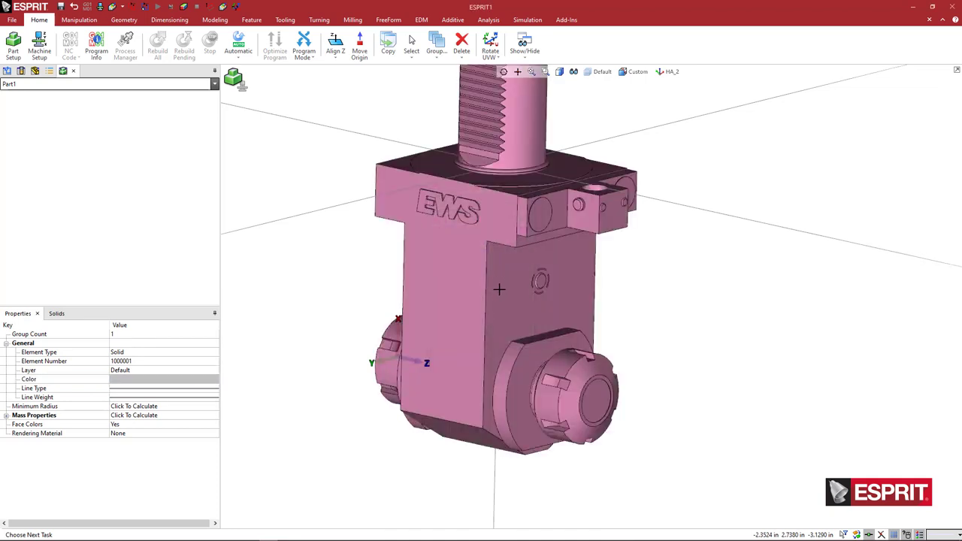
middle_drag(476, 221, 555, 218)
scroll(479, 211, up, 8)
scroll(493, 224, up, 1)
middle_drag(521, 266, 530, 247)
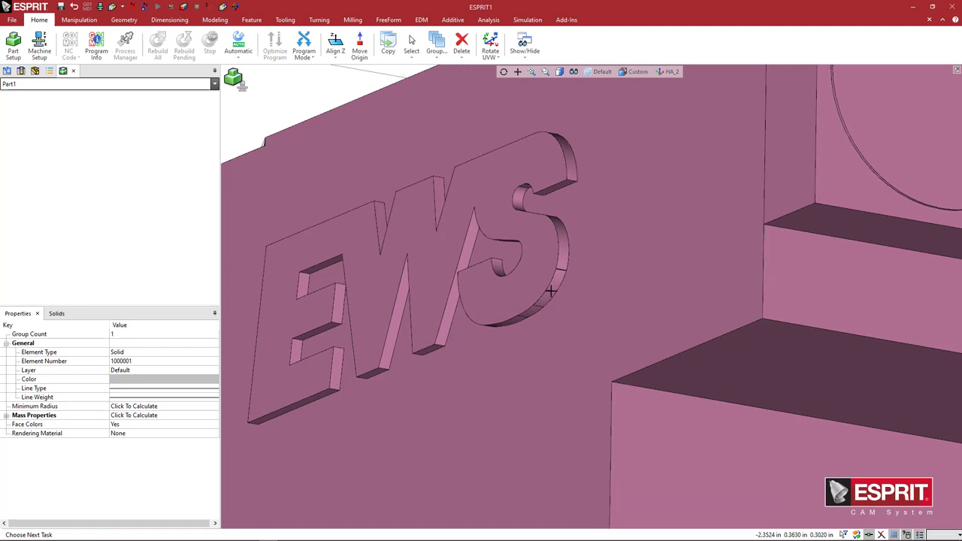
scroll(438, 345, up, 5)
shift+click(437, 338)
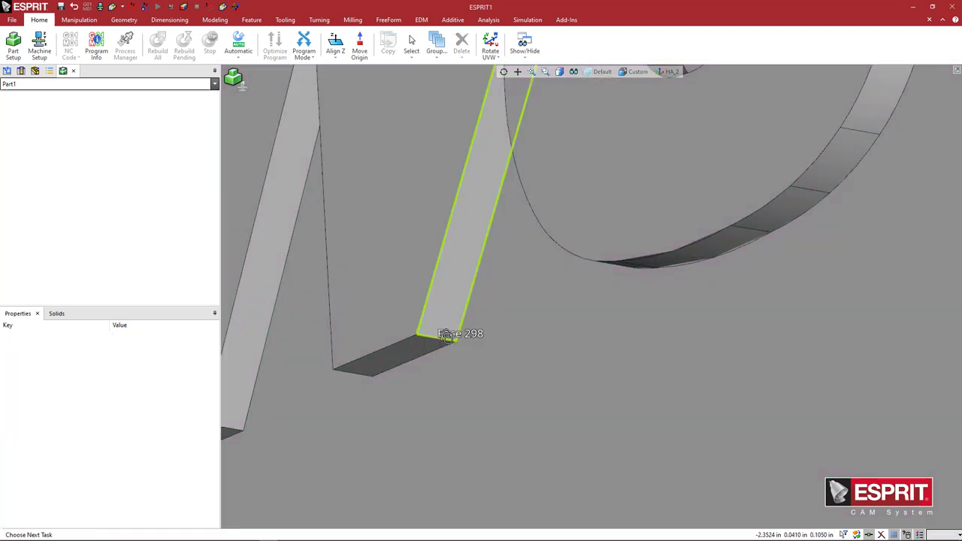
click(438, 338)
shift+click(437, 337)
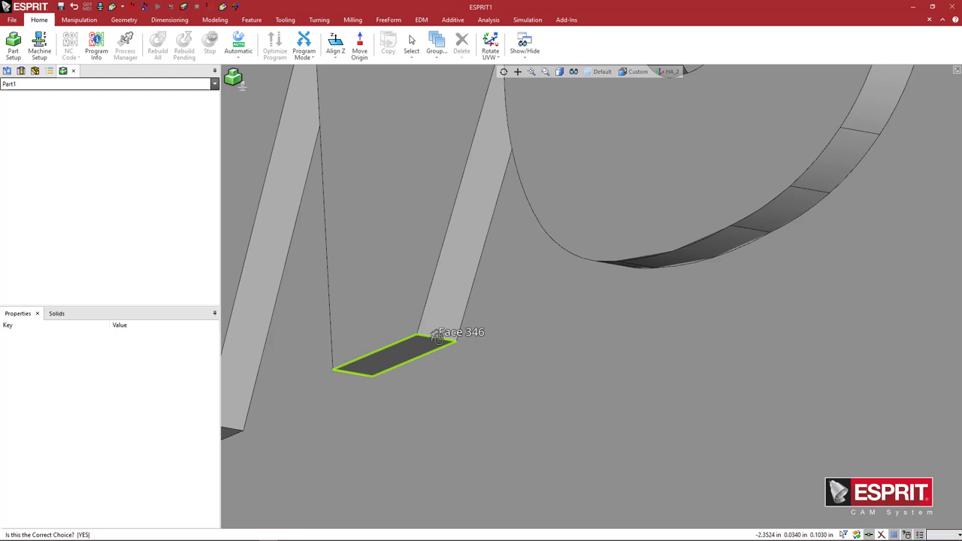
click(437, 337)
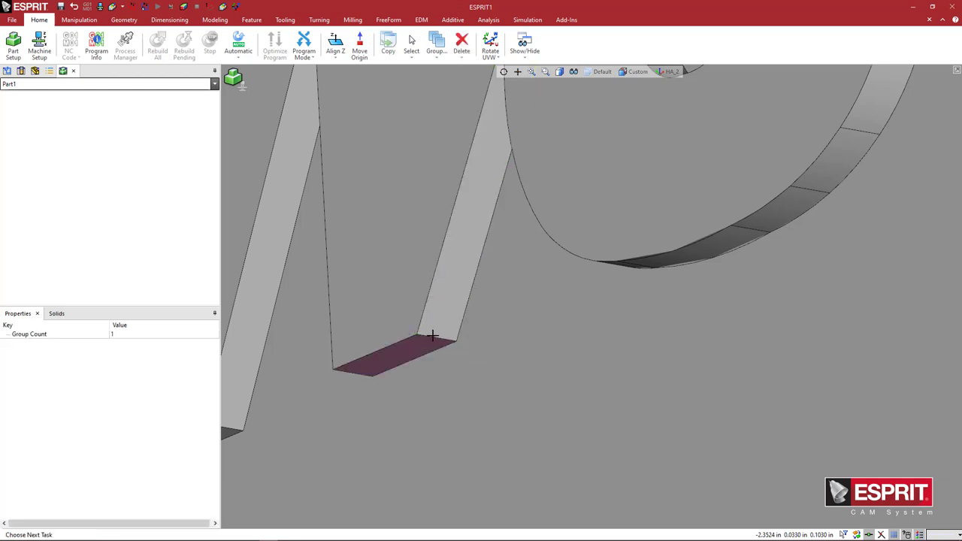
middle_drag(439, 341, 438, 333)
shift+click(438, 333)
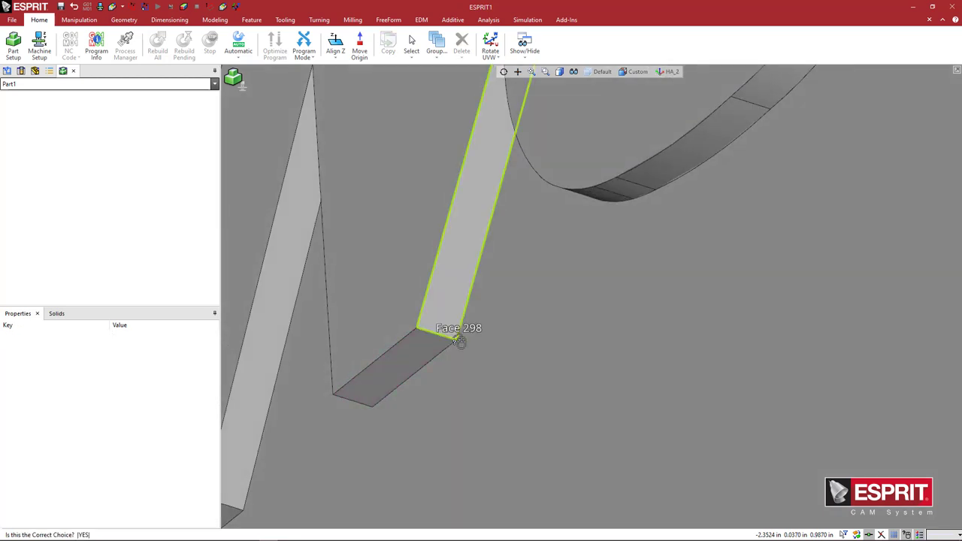
right_click(459, 341)
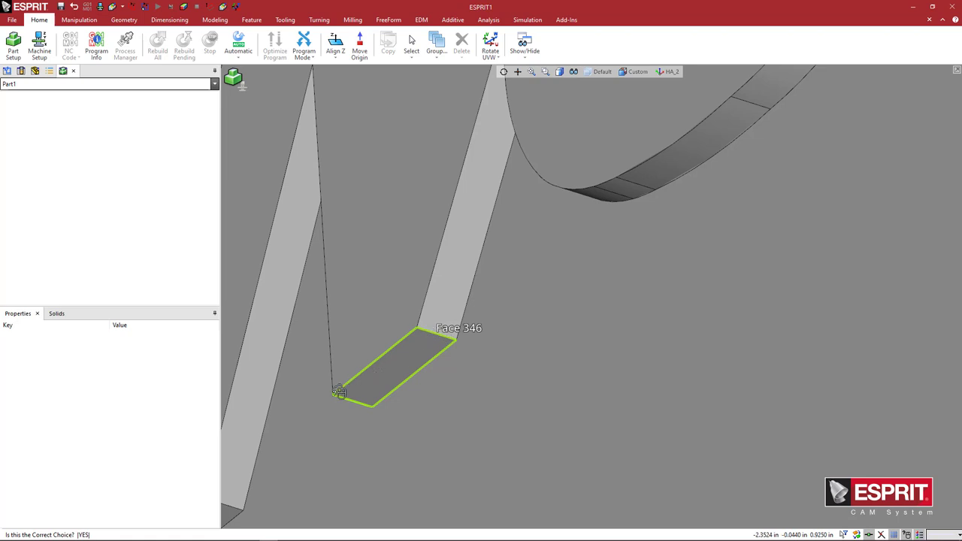
right_click(417, 352)
key(Escape)
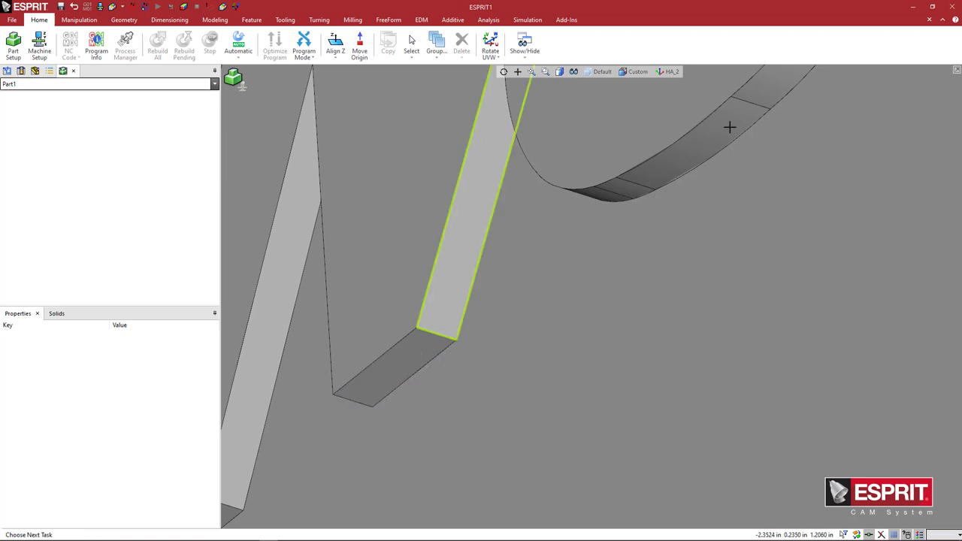
Set the Edge selection option and select all side-wall faces of the EWS lettering from one edge of the S
scroll(526, 215, down, 3)
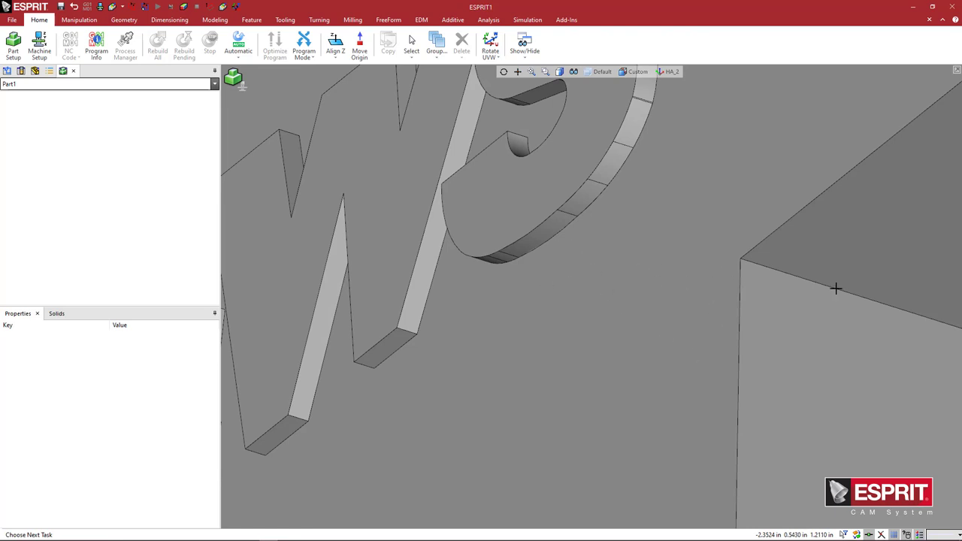
click(856, 535)
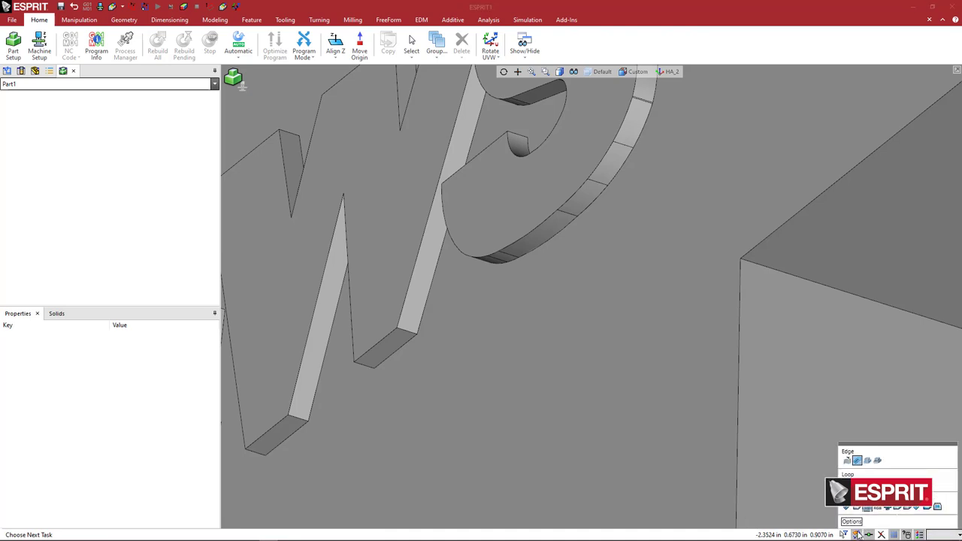
click(857, 460)
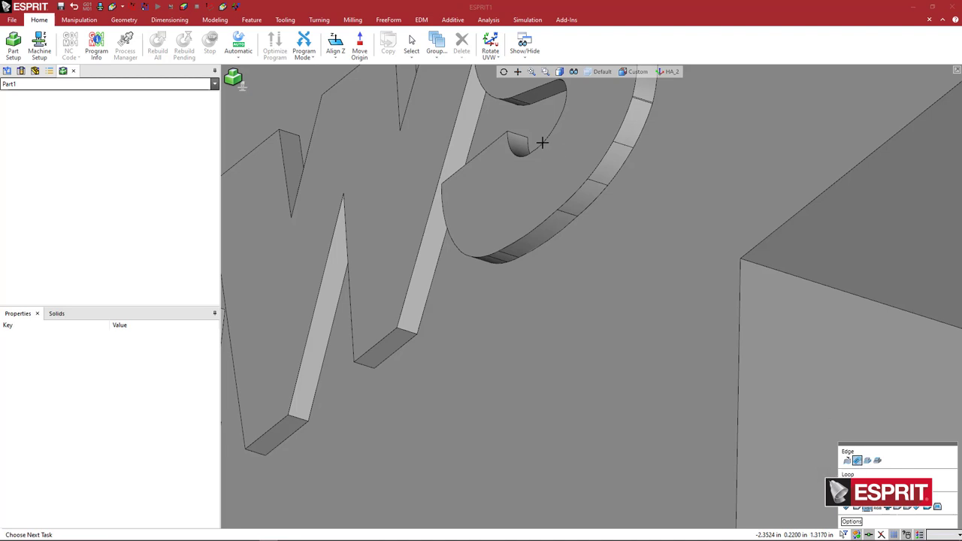
click(596, 182)
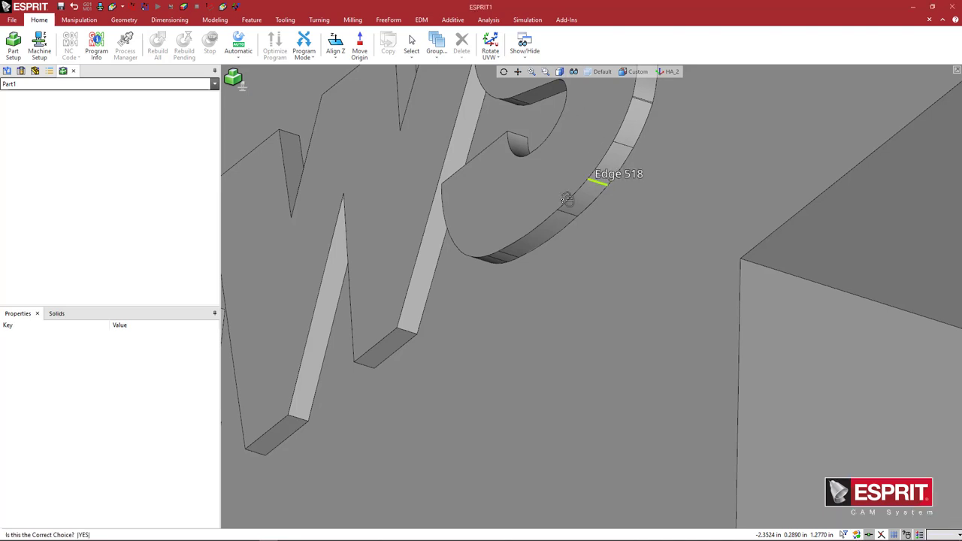
click(630, 202)
scroll(638, 199, down, 3)
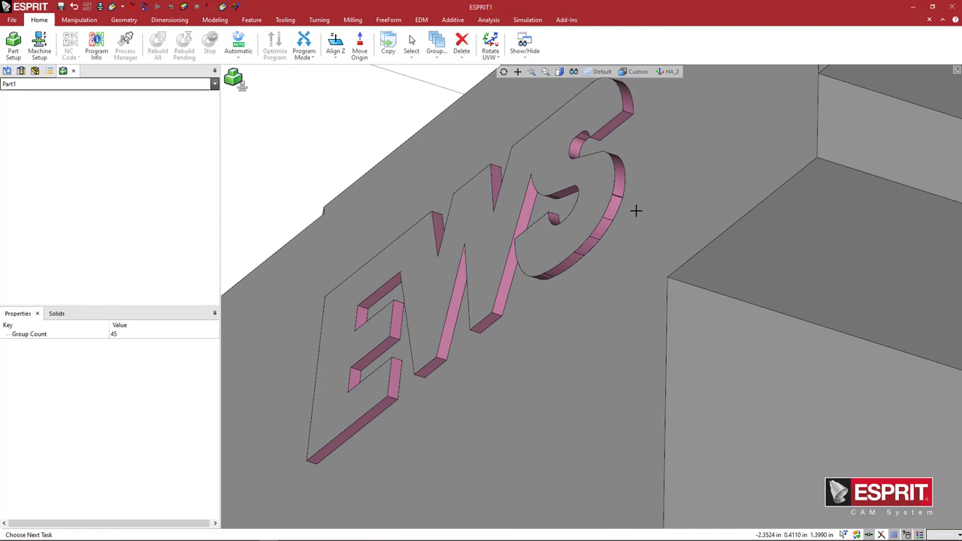
middle_drag(635, 211, 624, 196)
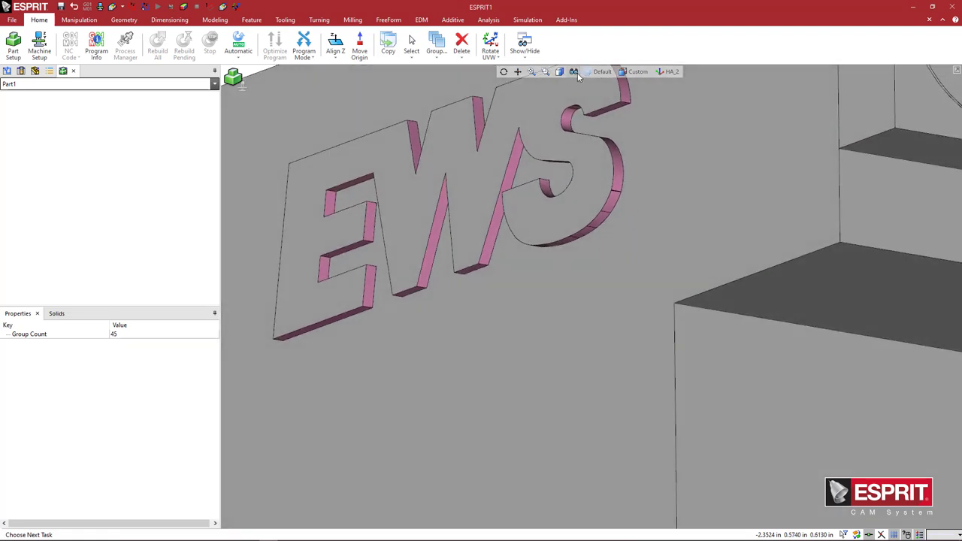
Switch the display to wireframe and add the flat face of the EWS lettering to the selection
click(560, 73)
click(560, 84)
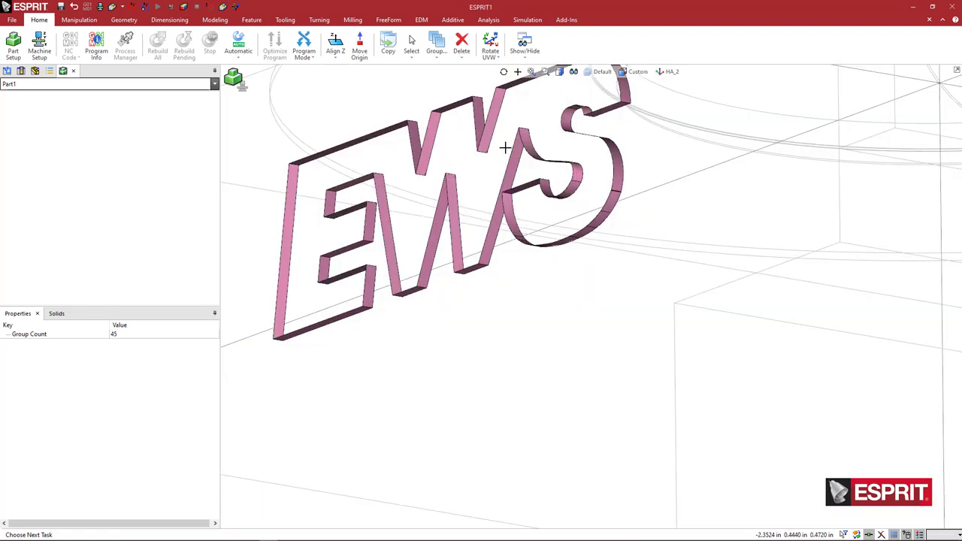
click(459, 147)
scroll(475, 173, down, 1)
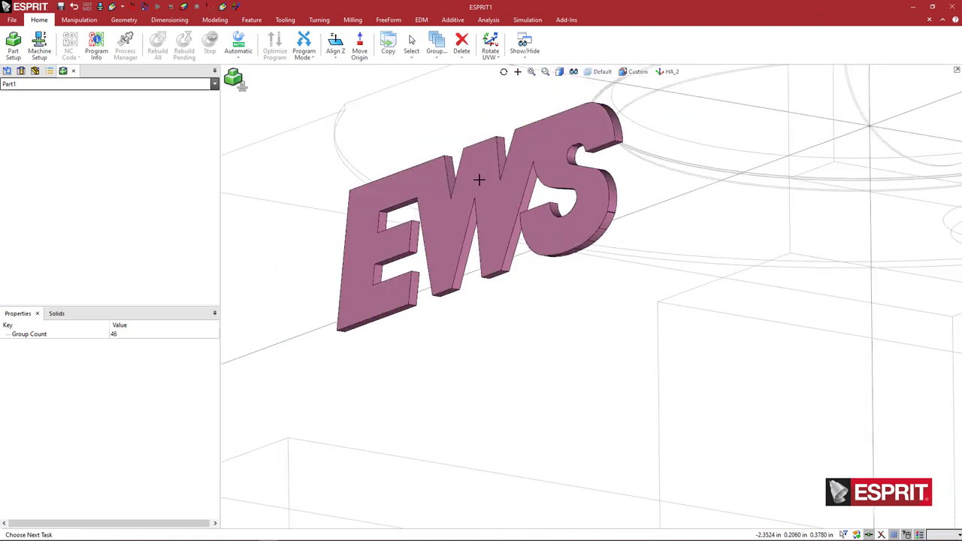
Change the selected EWS lettering faces to the bright blue basic colour with a Move - Attribute transformation
right_click(473, 121)
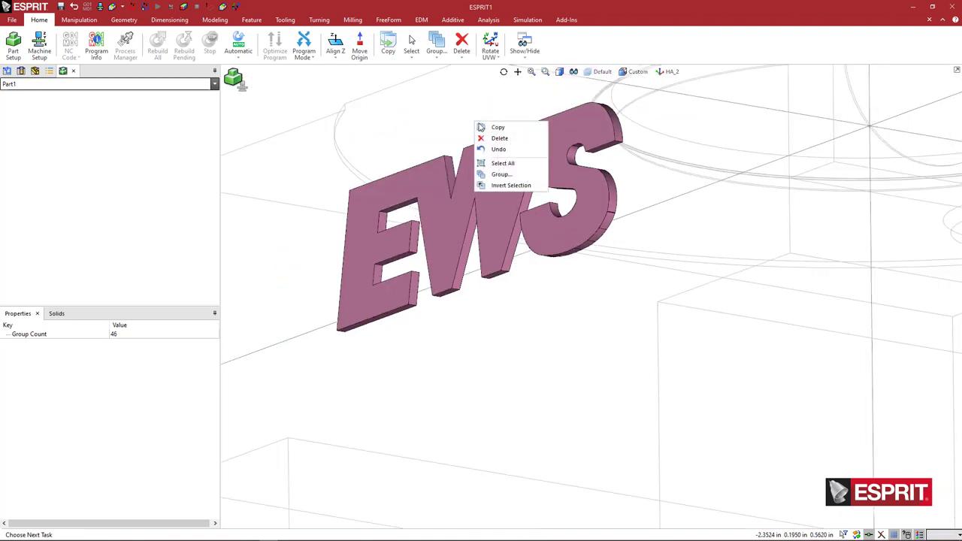
click(485, 127)
click(501, 281)
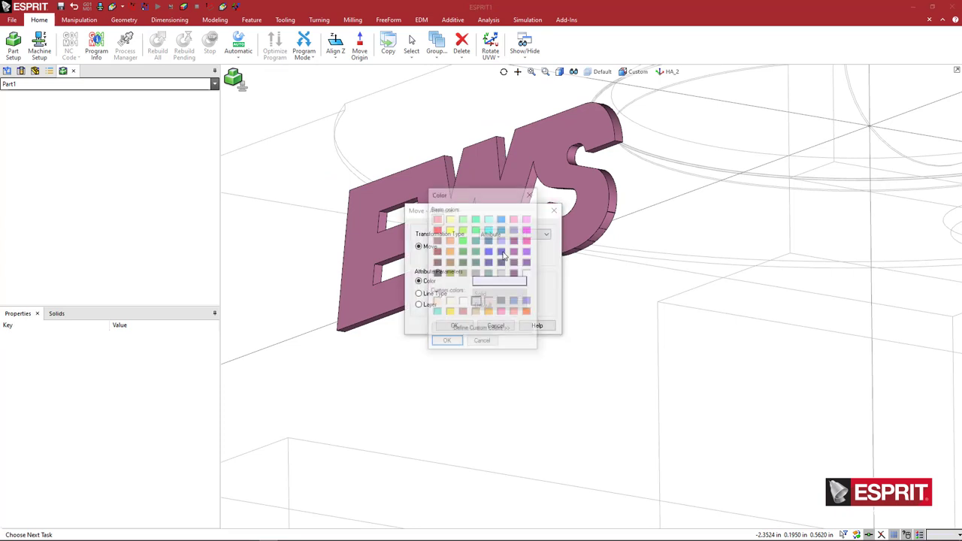
click(446, 342)
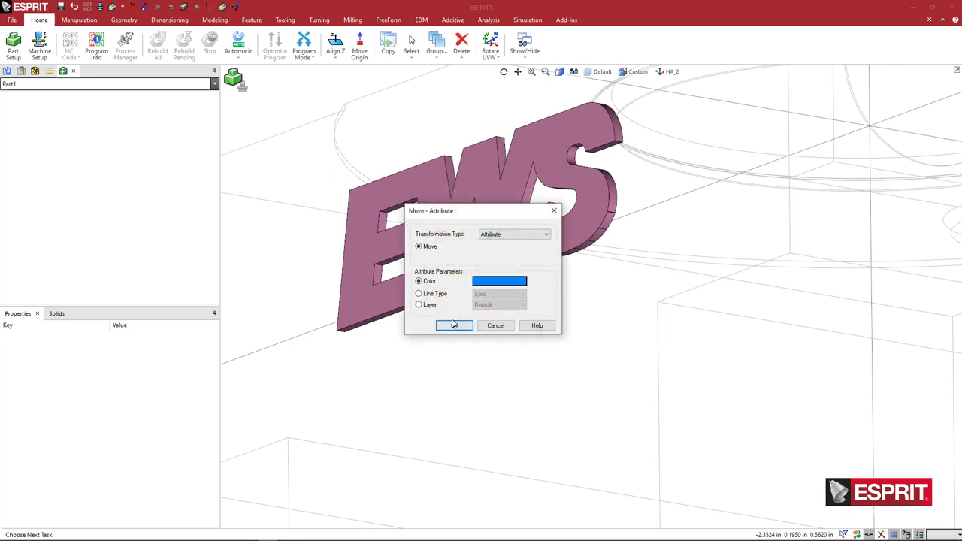
click(446, 325)
Switch the model display from wireframe back to shaded with edges
scroll(461, 233, down, 3)
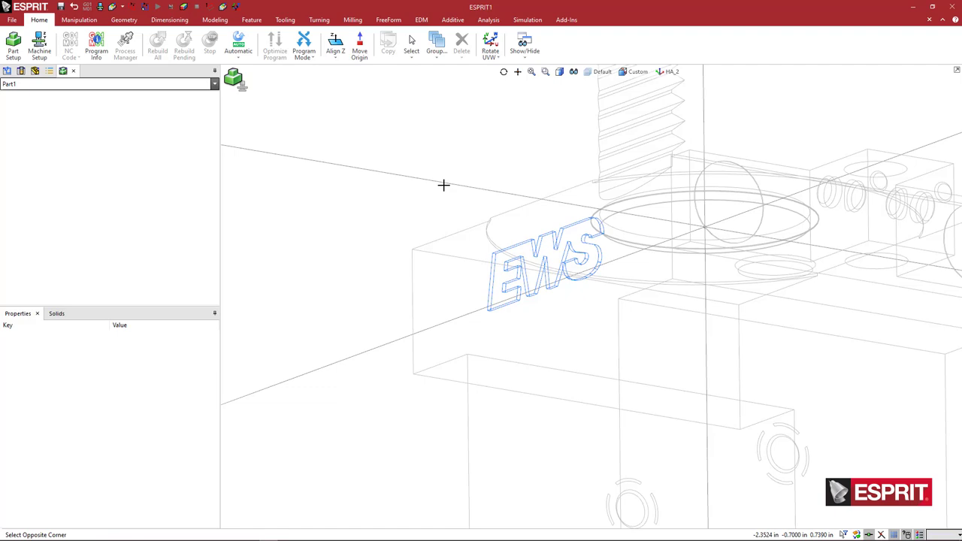
click(559, 71)
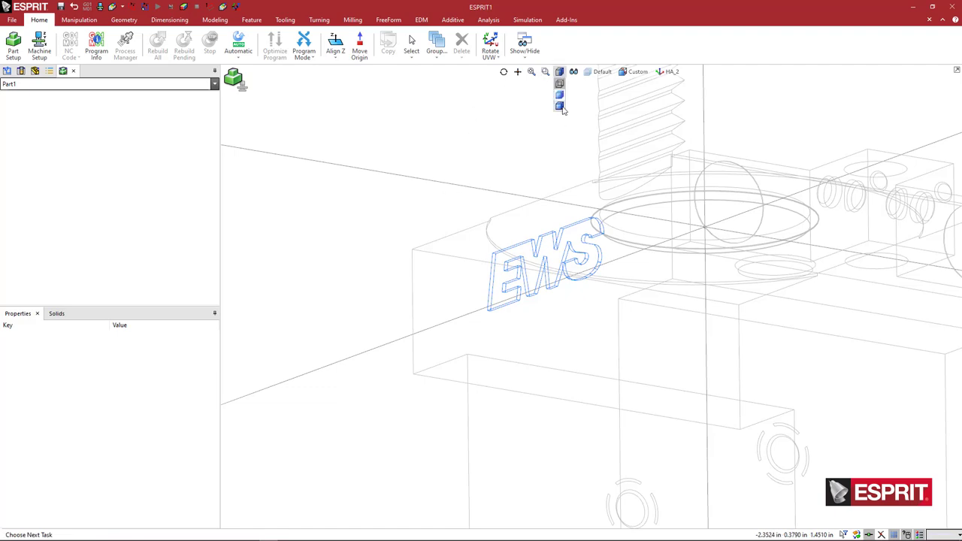
click(562, 109)
In a square ZX view, select all faces of the collet nut opposite the work plane origin, excluding its neck
mouse_move(563, 112)
middle_down()
mouse_move(543, 167)
mouse_move(509, 168)
mouse_move(571, 168)
mouse_move(498, 154)
mouse_move(498, 144)
mouse_move(492, 164)
mouse_move(464, 148)
mouse_move(490, 188)
mouse_move(463, 183)
middle_up()
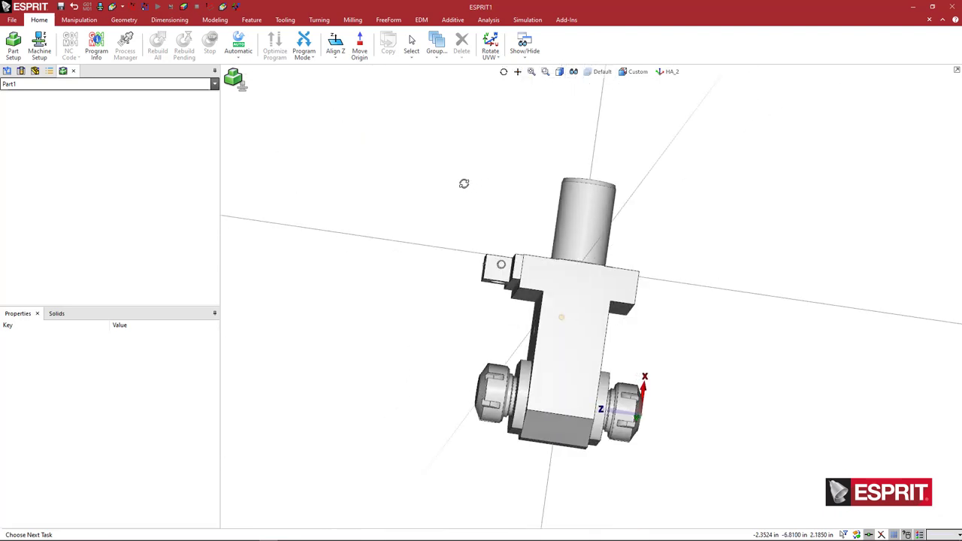
key(F9)
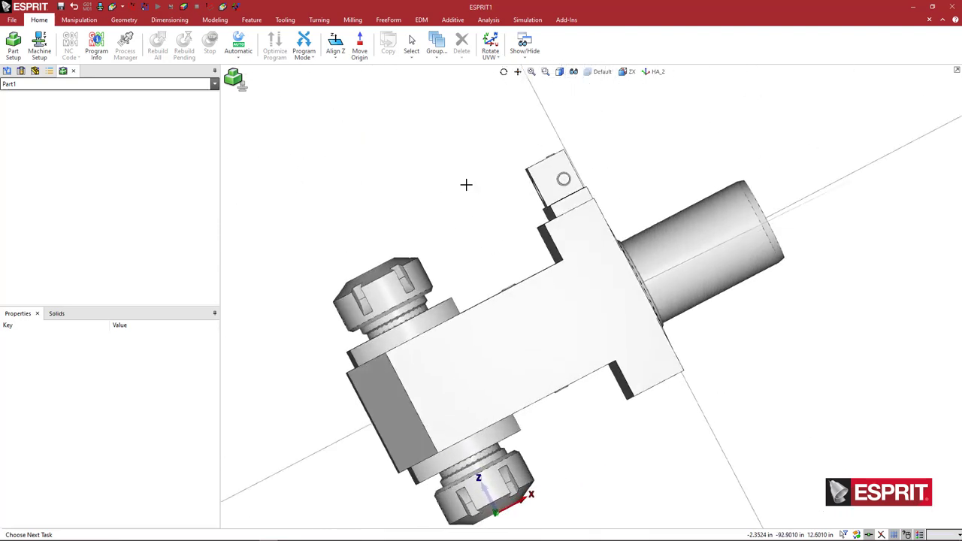
scroll(499, 210, down, 2)
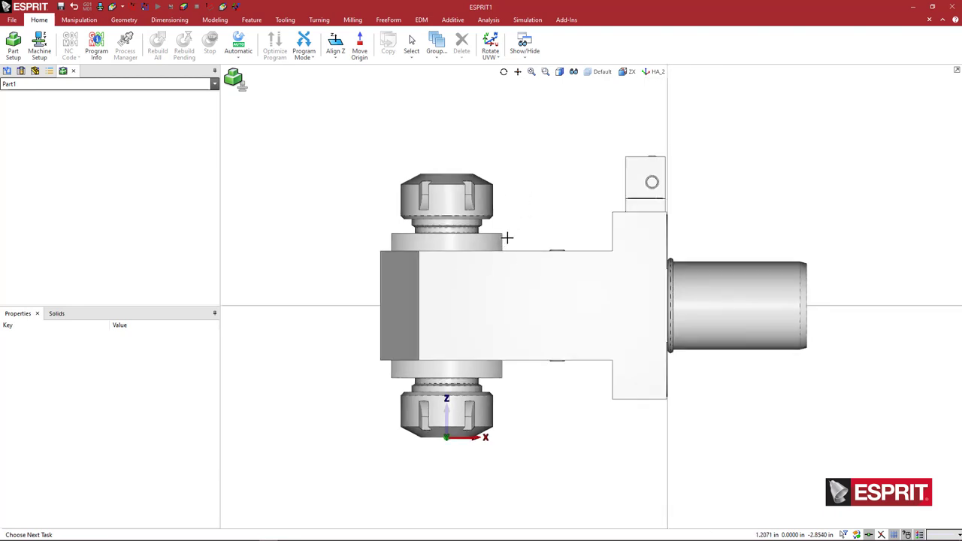
scroll(445, 180, up, 2)
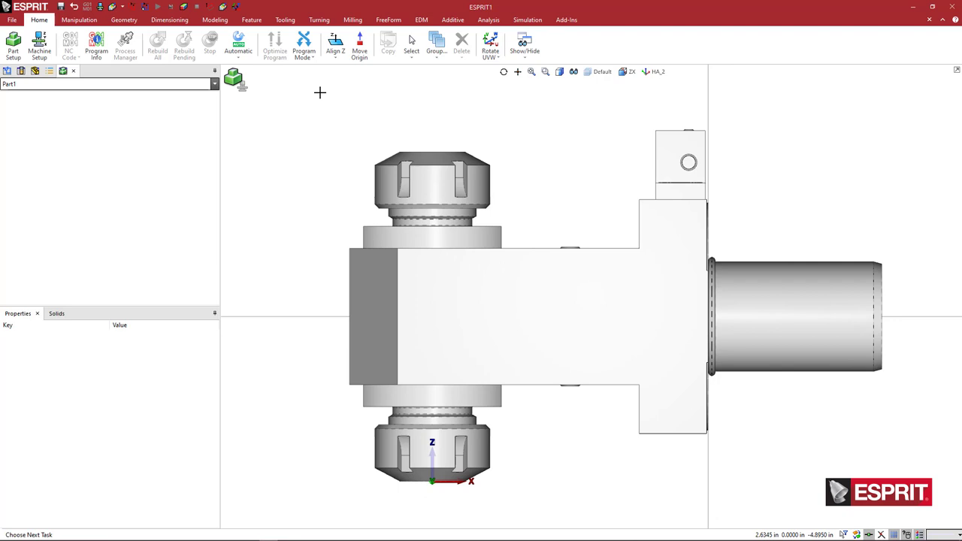
drag(318, 92, 525, 206)
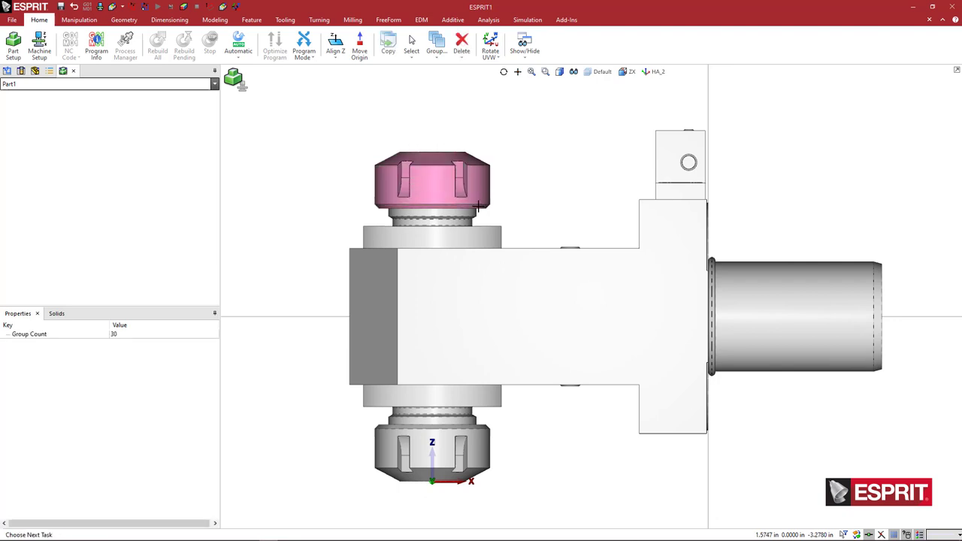
drag(358, 118, 518, 218)
scroll(460, 216, up, 3)
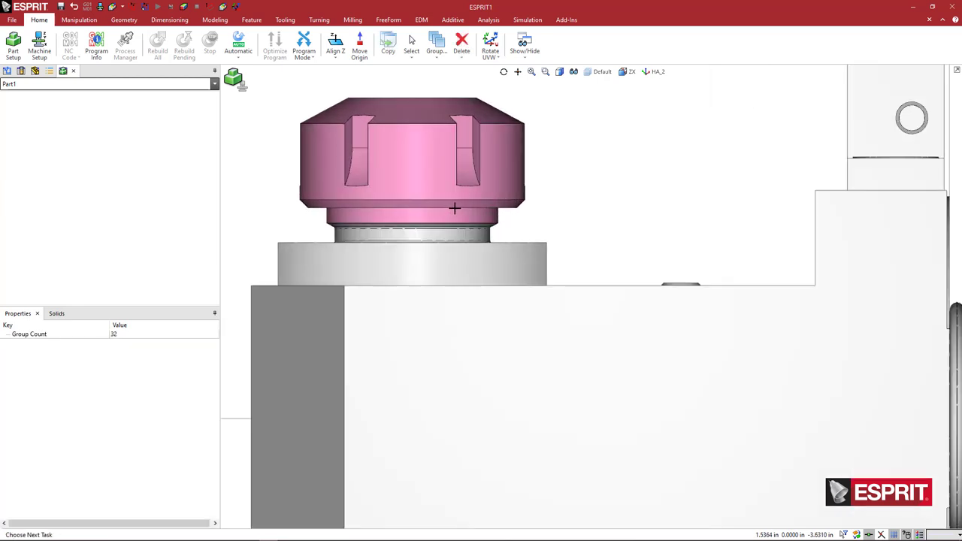
click(462, 216)
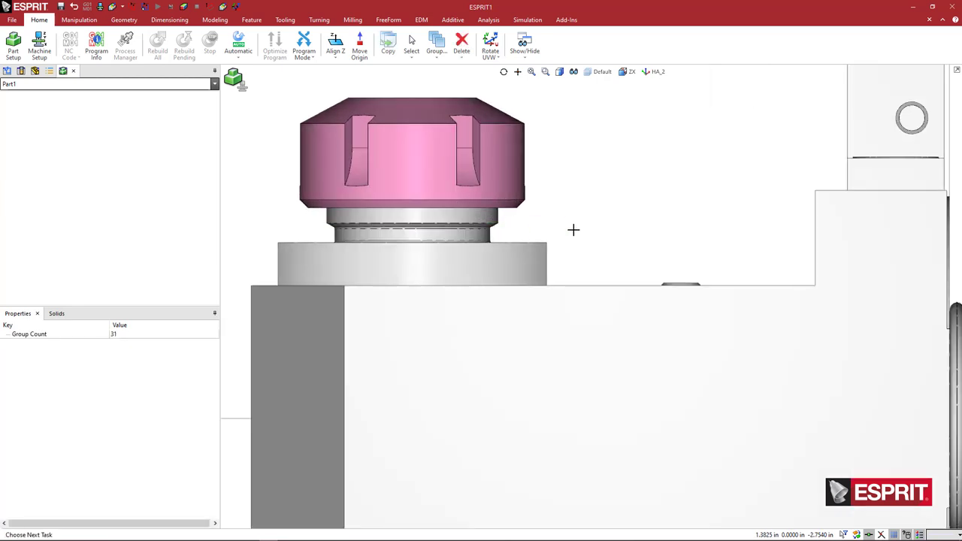
Add all faces of the collet nut at the work plane origin to the selection, leaving out its neck
middle_drag(580, 227, 477, 200)
scroll(539, 196, down, 3)
middle_drag(541, 199, 539, 208)
key(F9)
ctrl+middle_drag(470, 306, 533, 250)
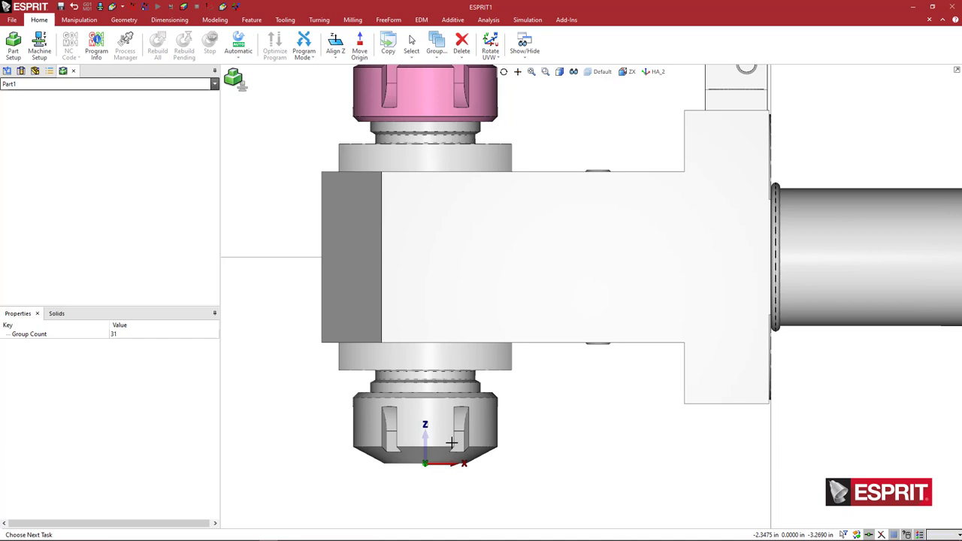
drag(546, 483, 336, 389)
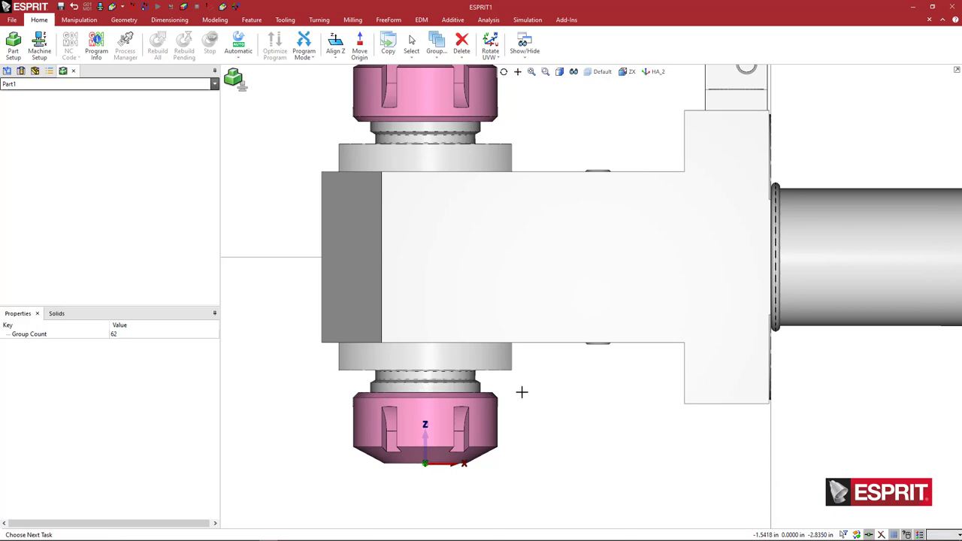
Change the selected faces of both collet nuts to dark grey with a Move - Attribute colour transformation
mouse_move(533, 394)
middle_down()
mouse_move(549, 406)
mouse_move(520, 380)
middle_up()
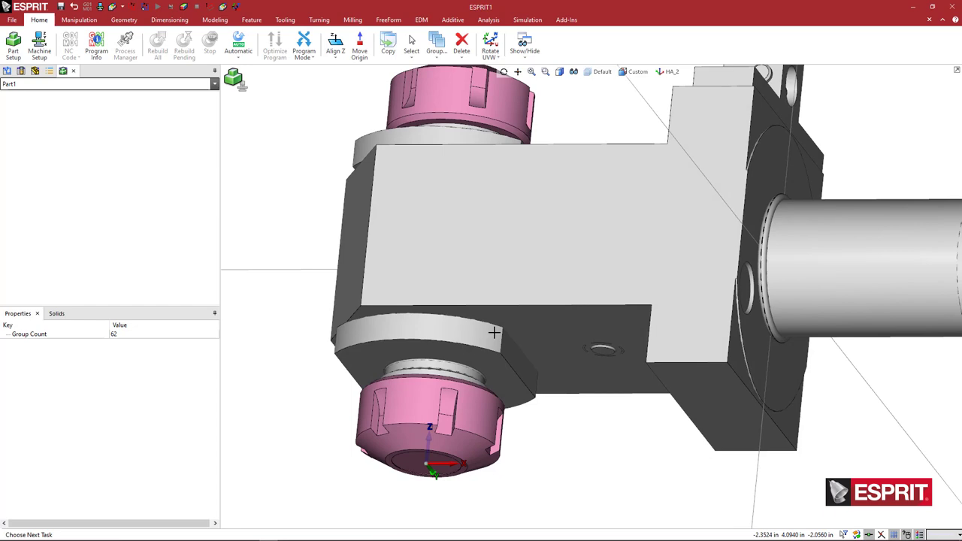
scroll(444, 324, down, 2)
middle_drag(635, 249, 612, 289)
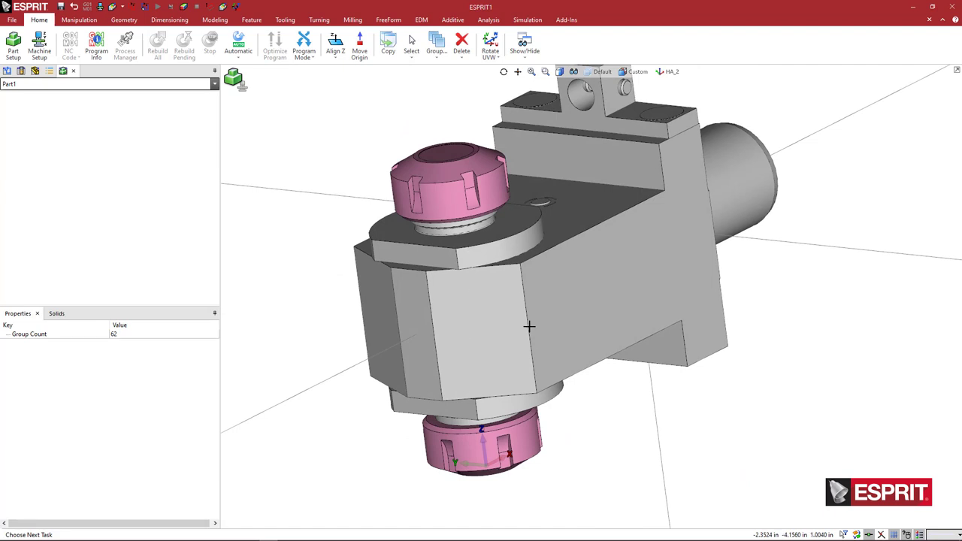
right_click(343, 94)
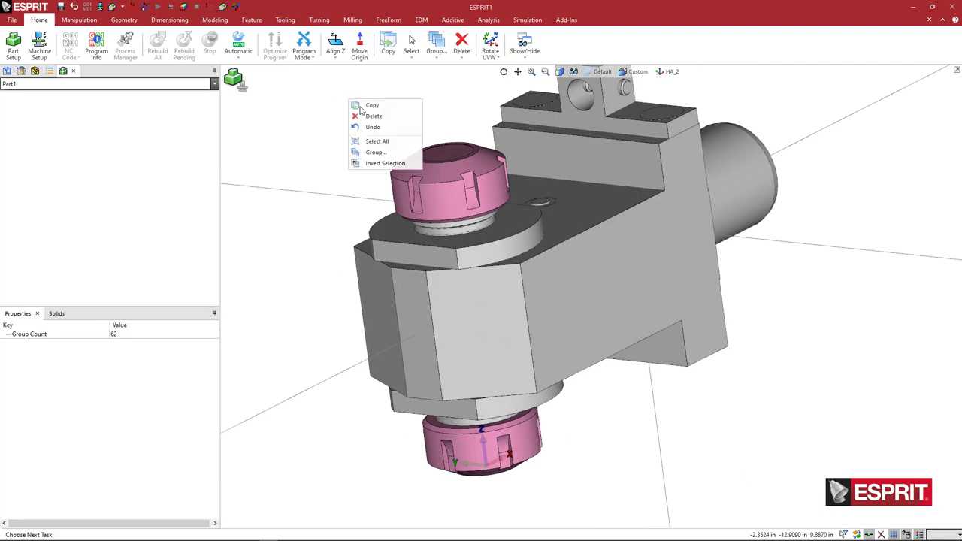
click(401, 134)
click(481, 281)
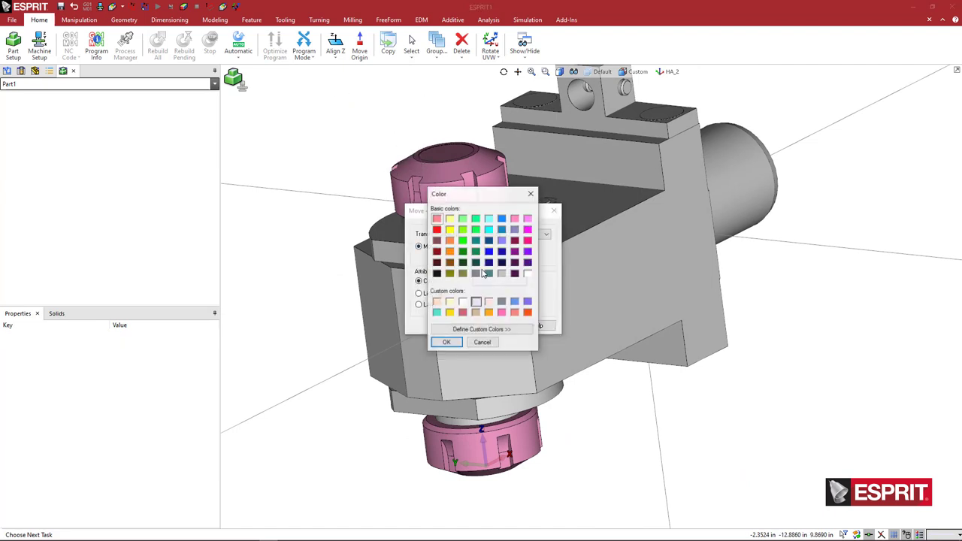
click(447, 342)
click(443, 325)
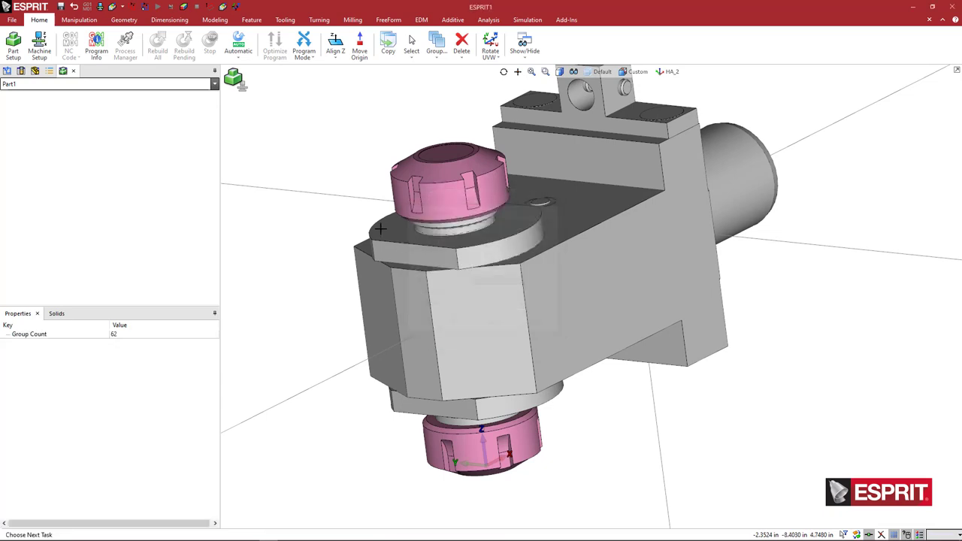
middle_drag(369, 163, 429, 270)
shift+middle_drag(531, 251, 492, 258)
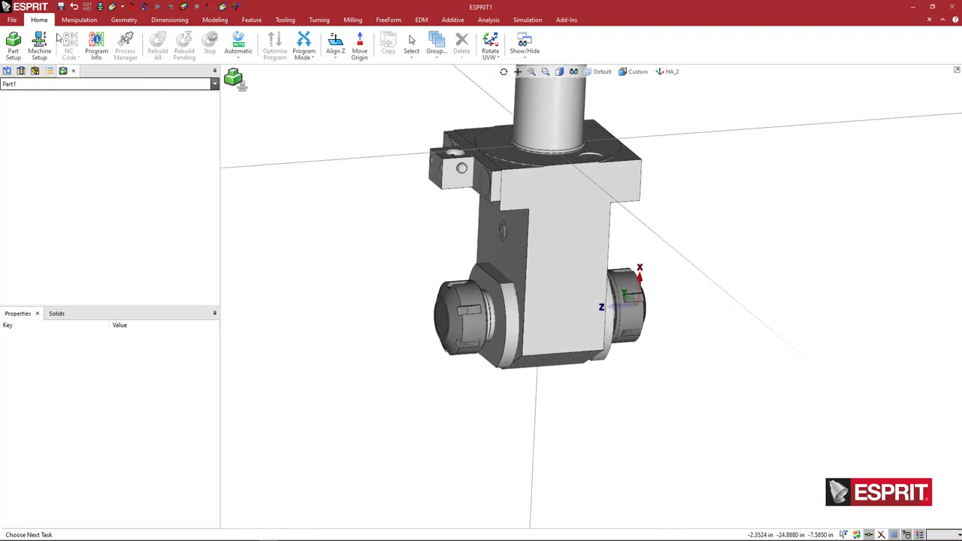
Save the recoloured model as a Holder Files (*.gdml) file named 31.4025DCTX_ID Collet M-S in the TMX8 TMX10 MYS 1809 5480 VDI40 folder
click(15, 22)
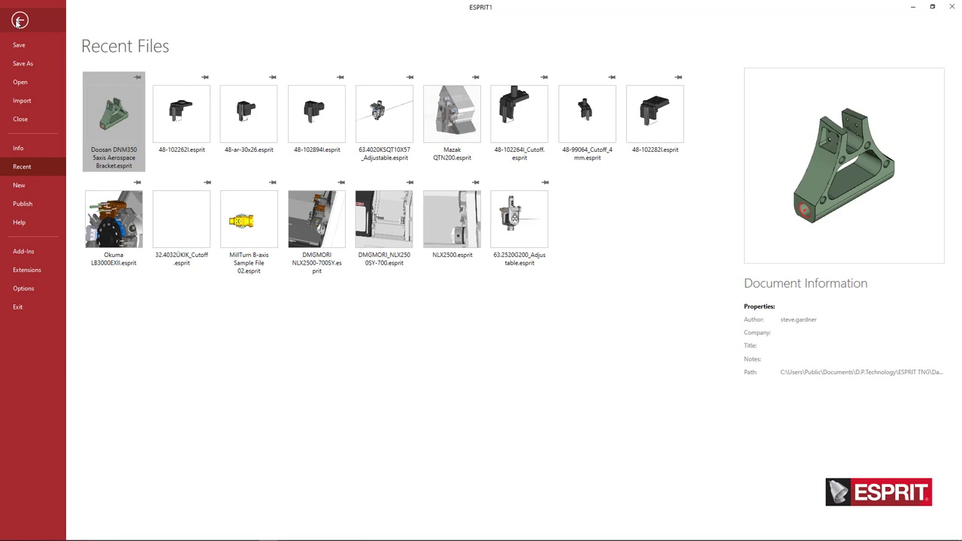
click(23, 62)
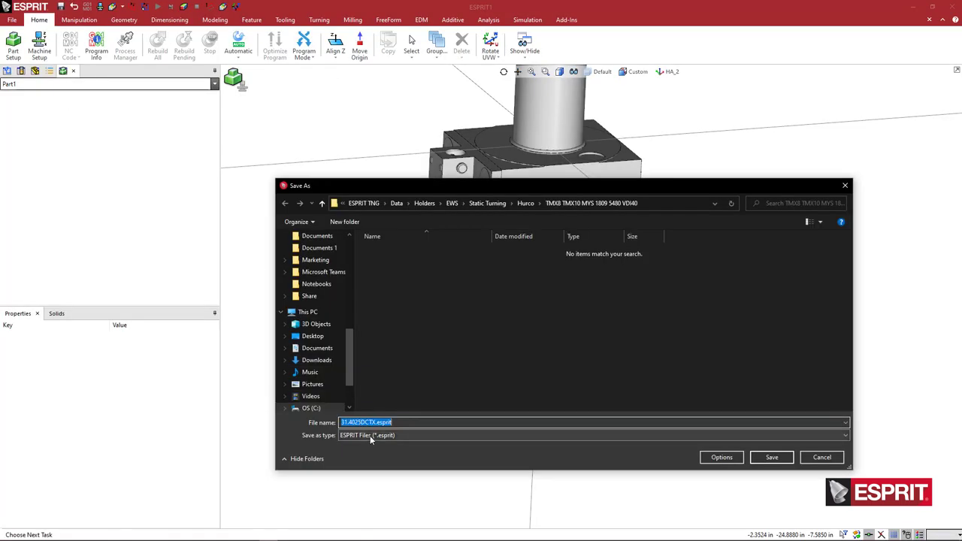
click(370, 435)
click(368, 418)
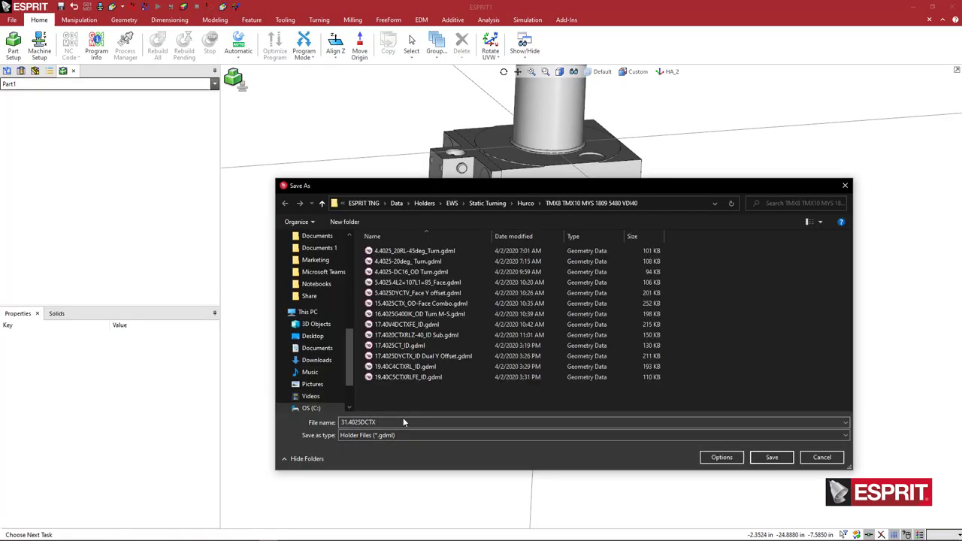
click(410, 423)
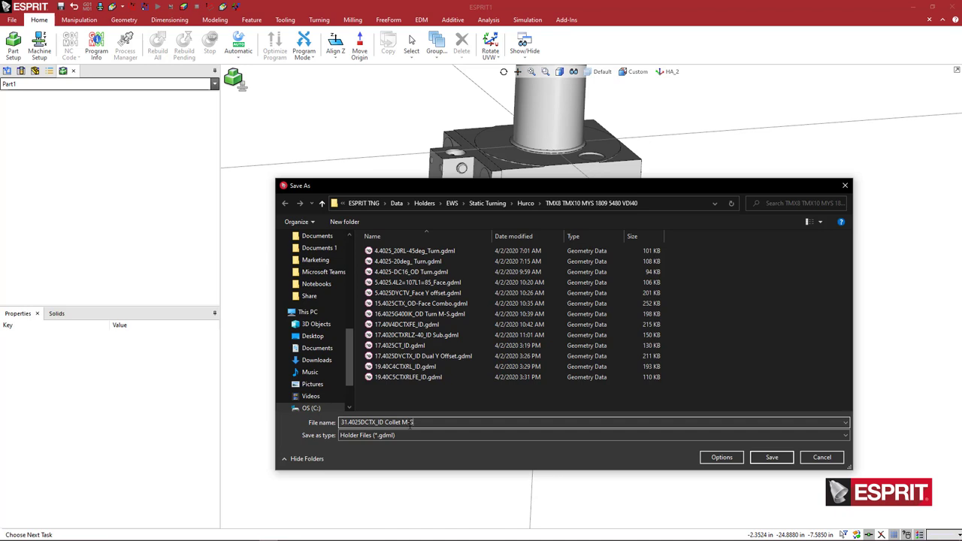
key(Return)
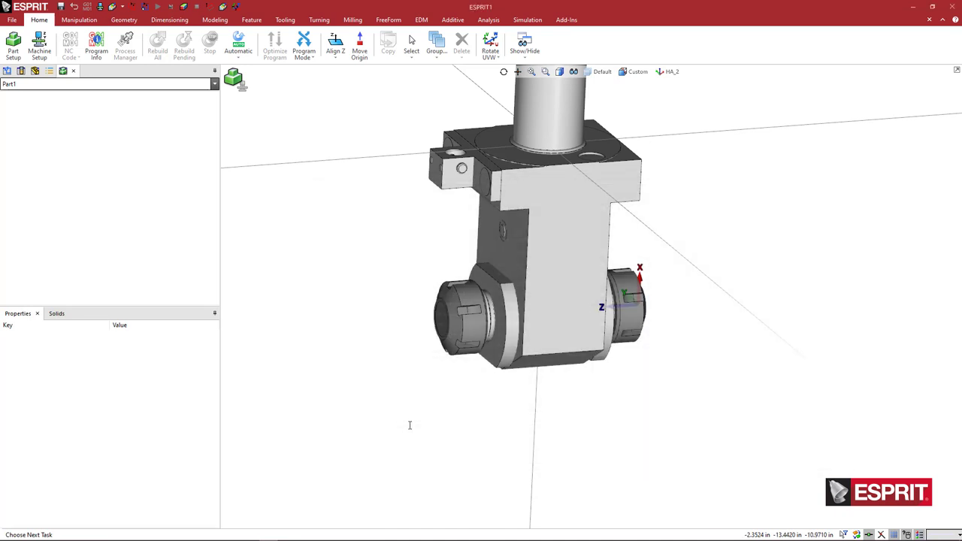